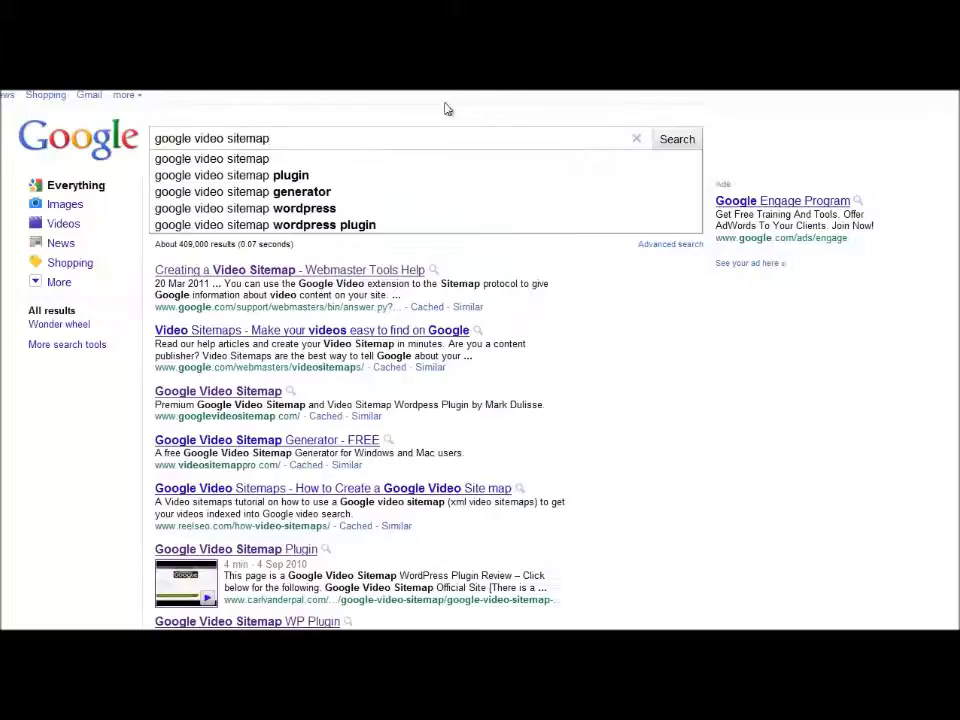
Search Google for 'google video sitemap' and bring up the results list.
left_click(671, 138)
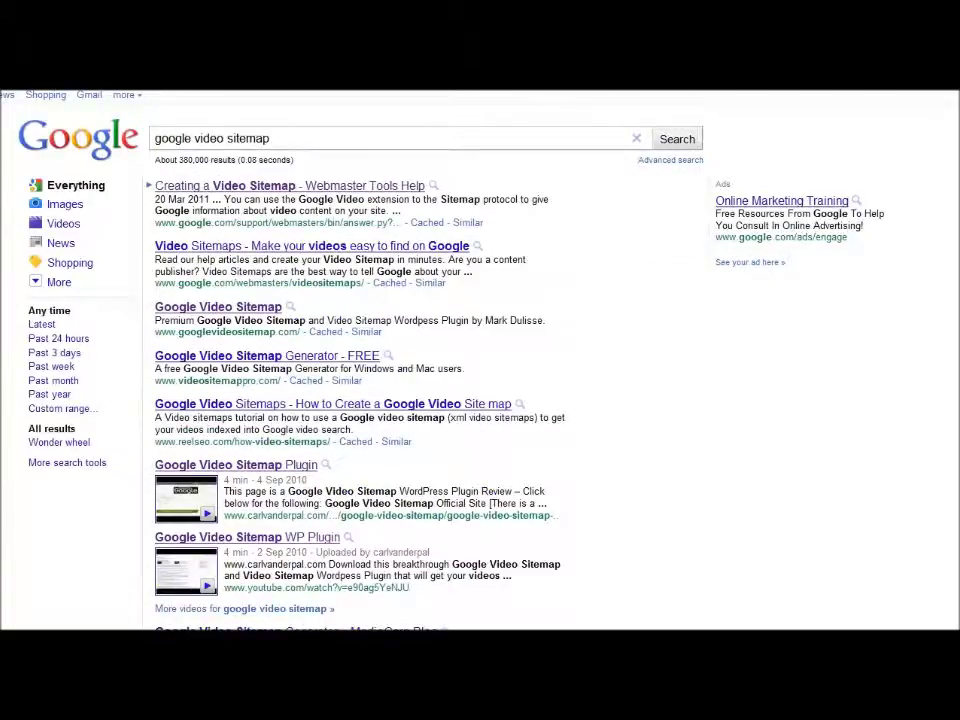
scroll(480, 360, "down", 3)
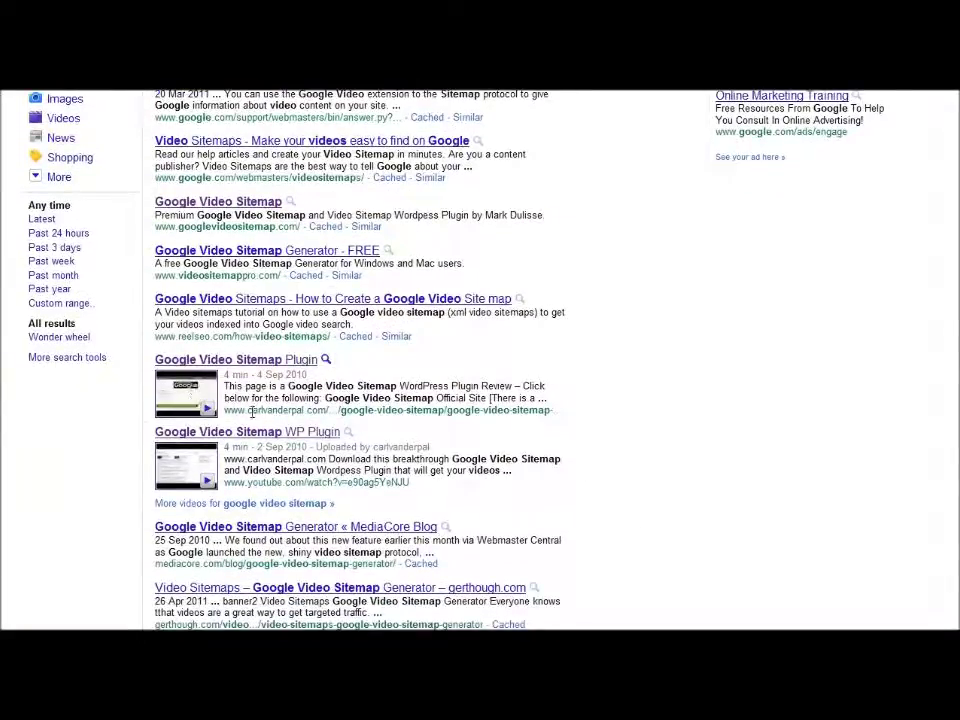
left_click_drag(245, 410, 284, 410)
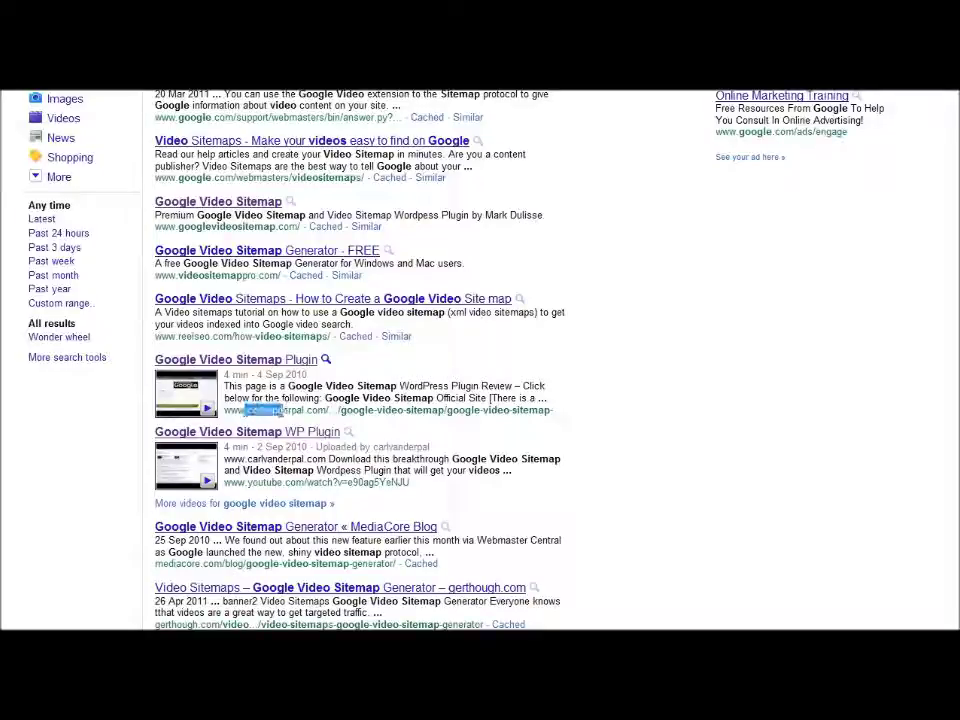
left_click(278, 410)
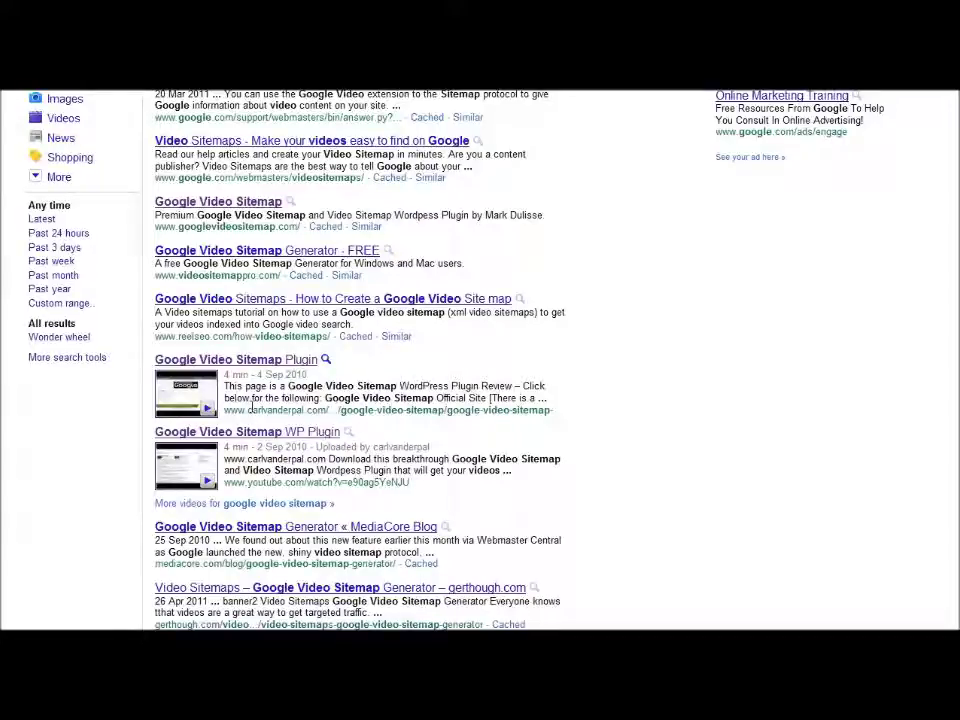
scroll(258, 398, "up", 2)
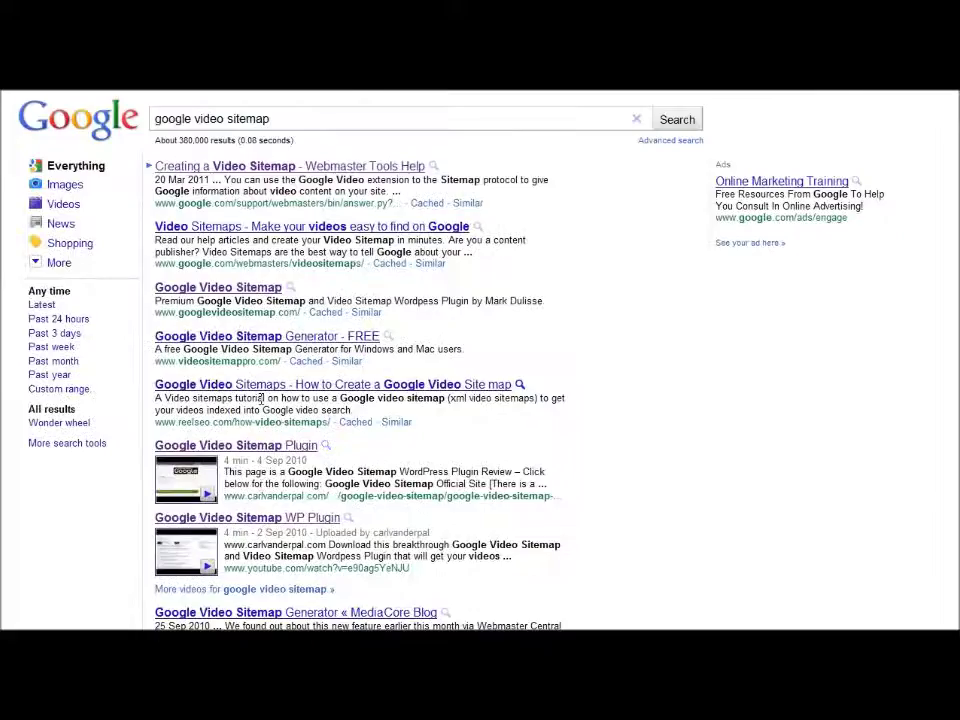
scroll(260, 398, "down", 2)
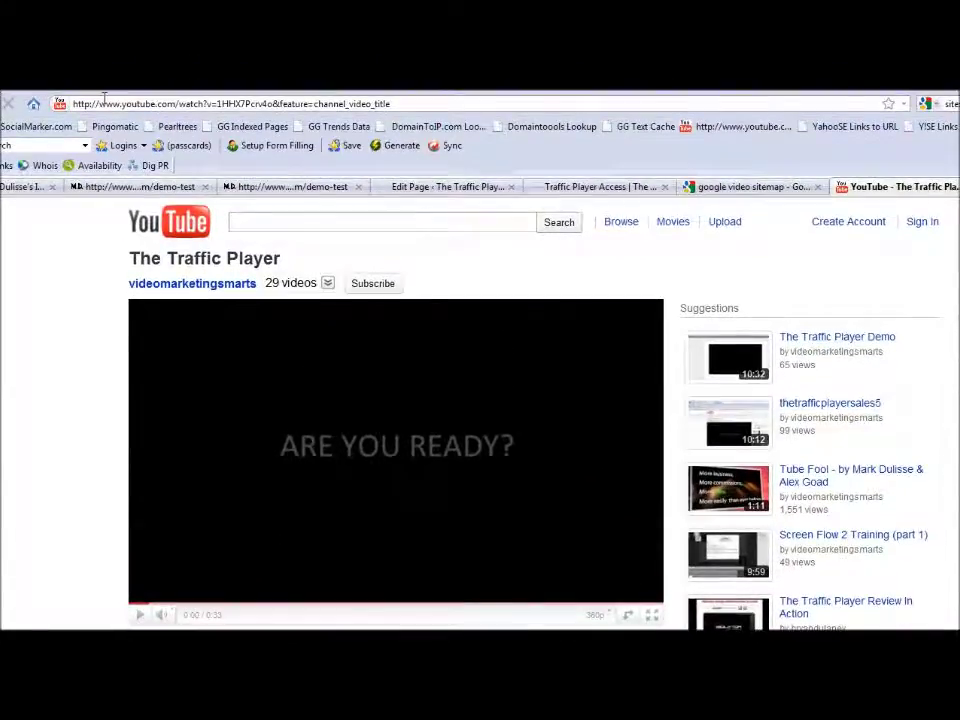
Copy the YouTube video's address up to its id, then return to the WordPress editor.
left_click(140, 103)
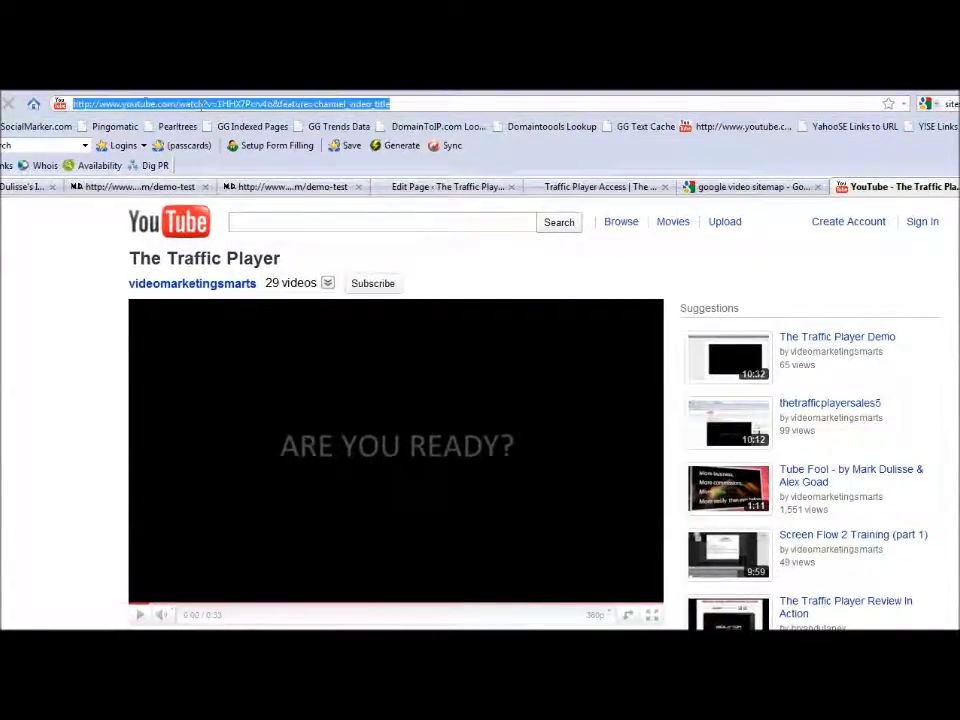
left_click(272, 103)
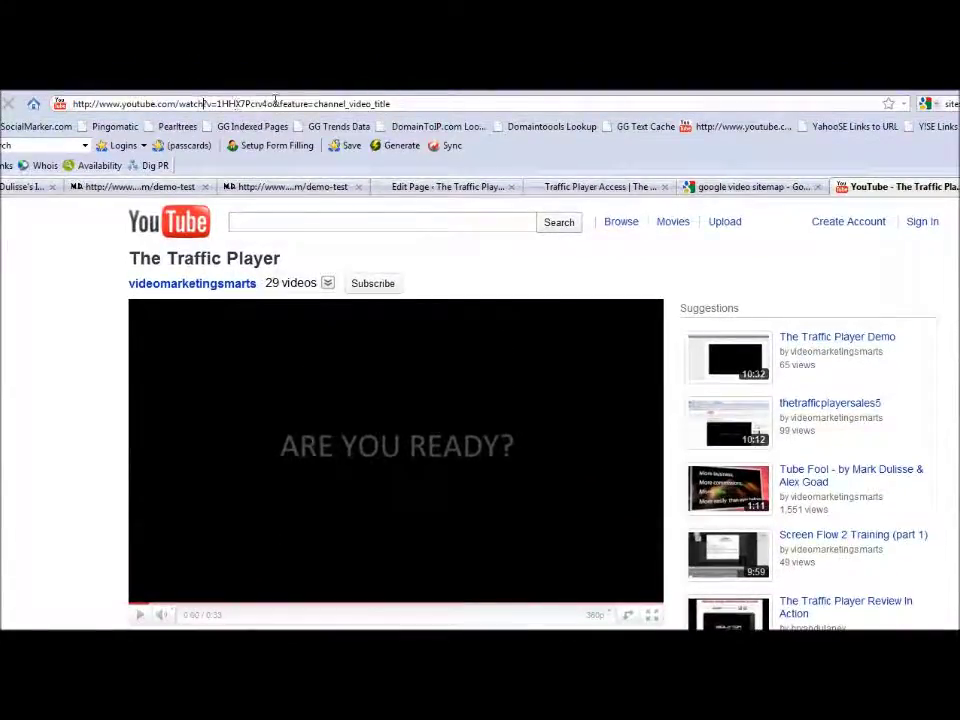
left_click_drag(272, 103, 72, 103)
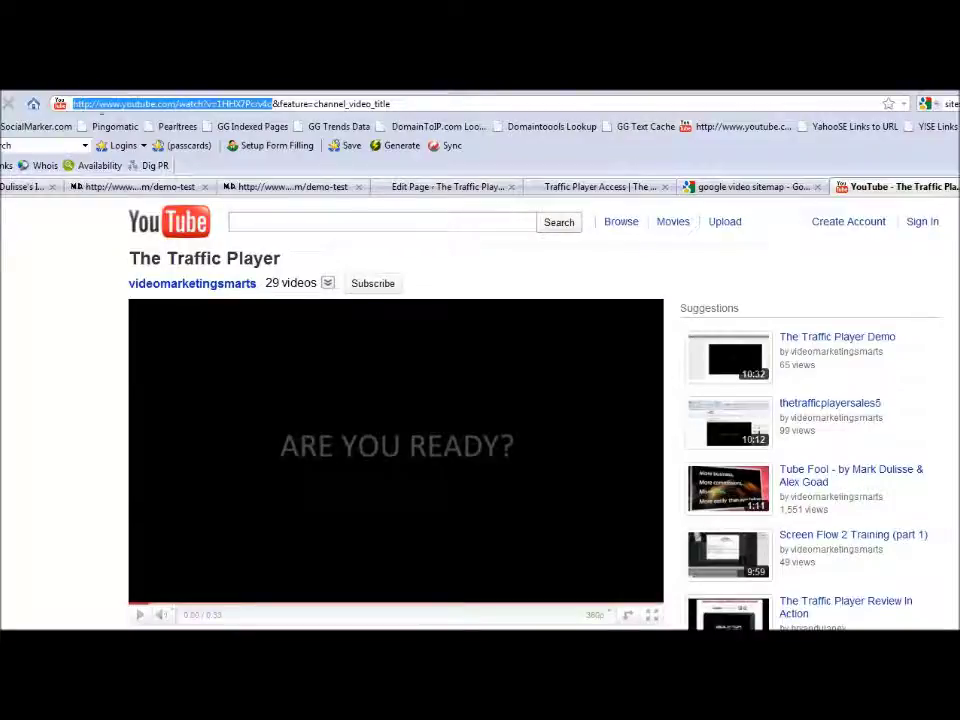
right_click(114, 106)
left_click(150, 153)
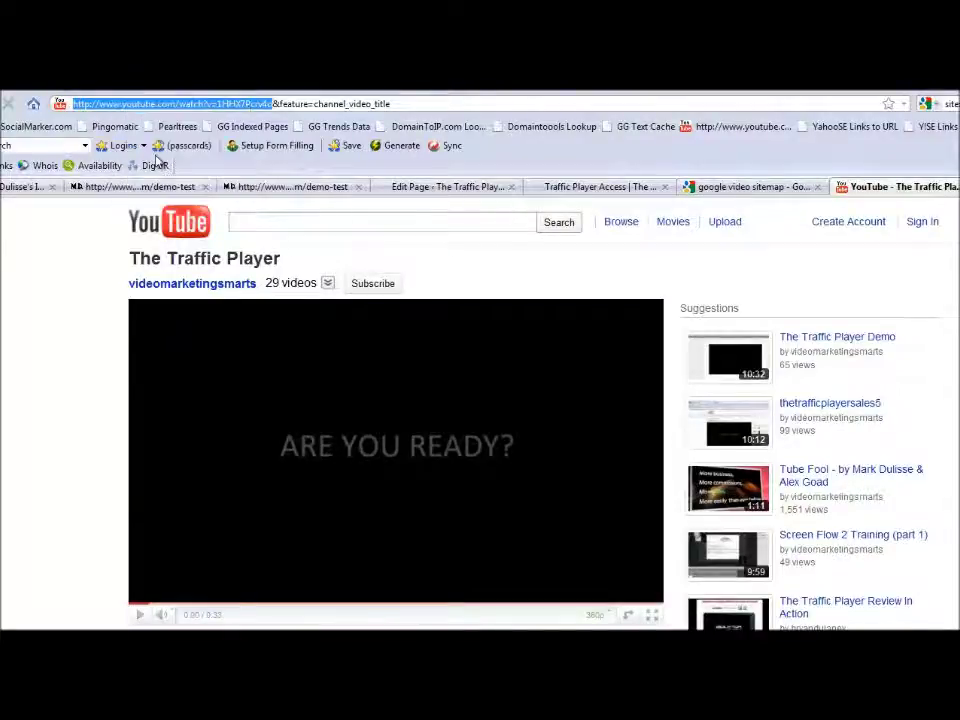
left_click(30, 189)
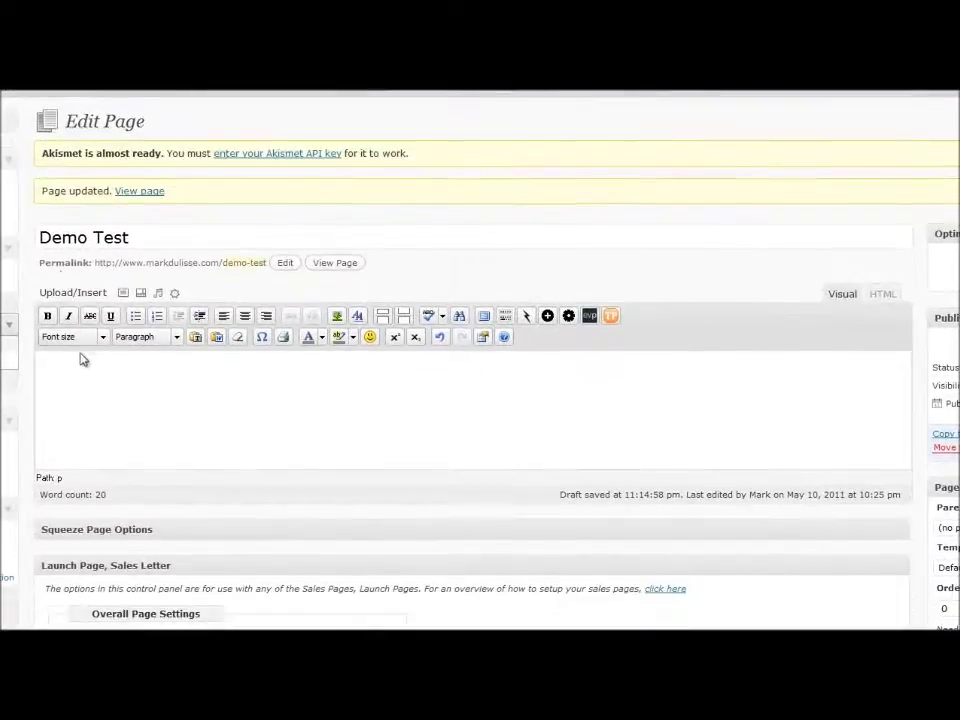
Paste the copied YouTube address into the Traffic Player dialog's URL field.
left_click(84, 366)
right_click(84, 366)
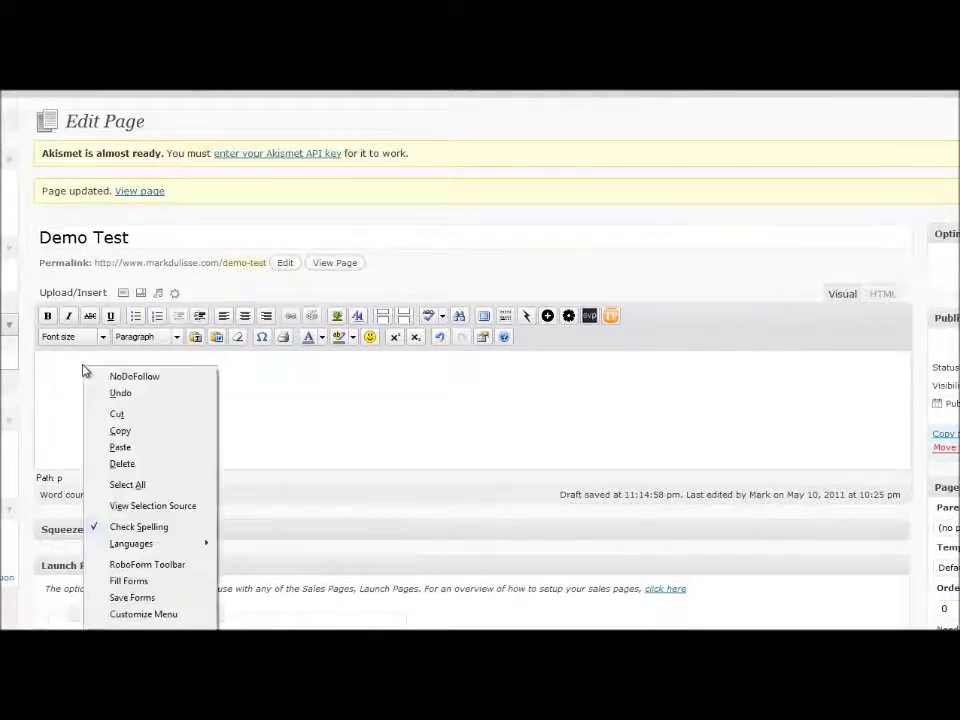
left_click(66, 366)
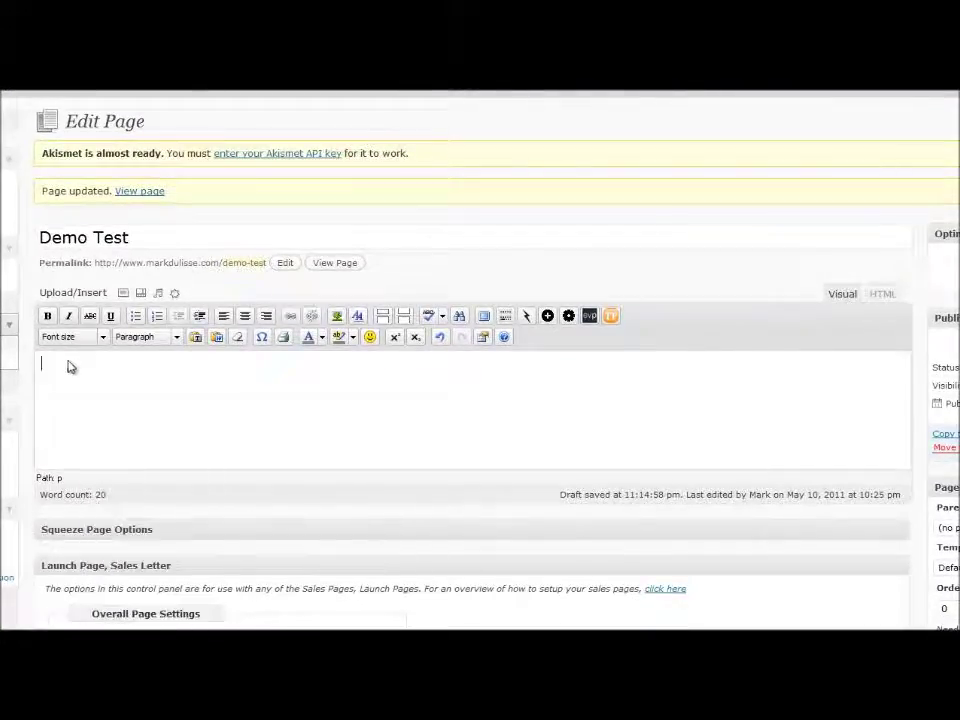
left_click(611, 317)
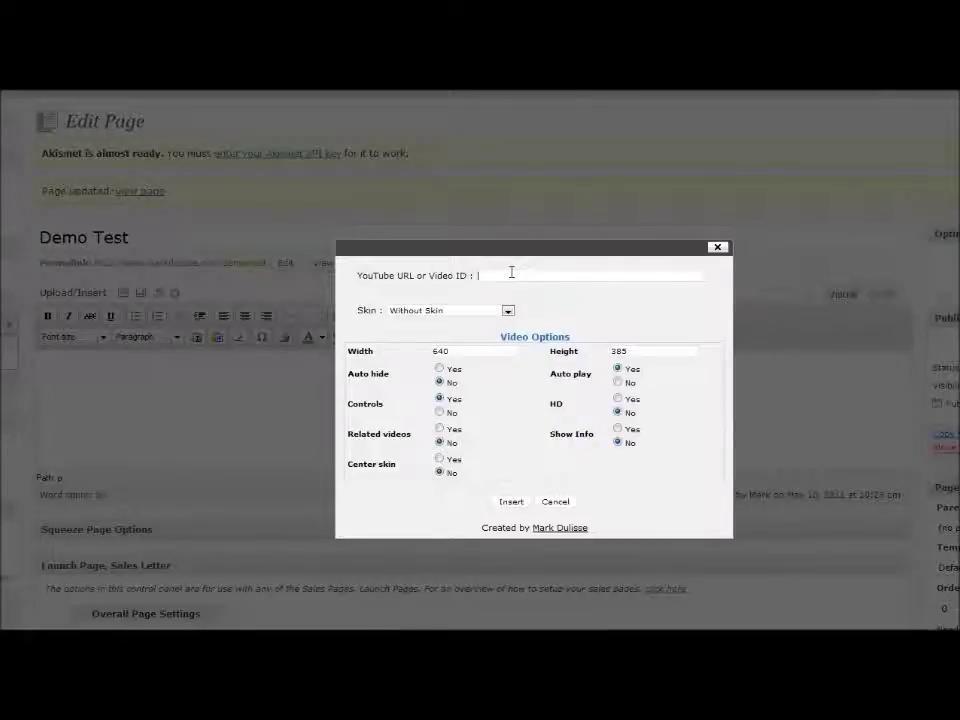
right_click(511, 272)
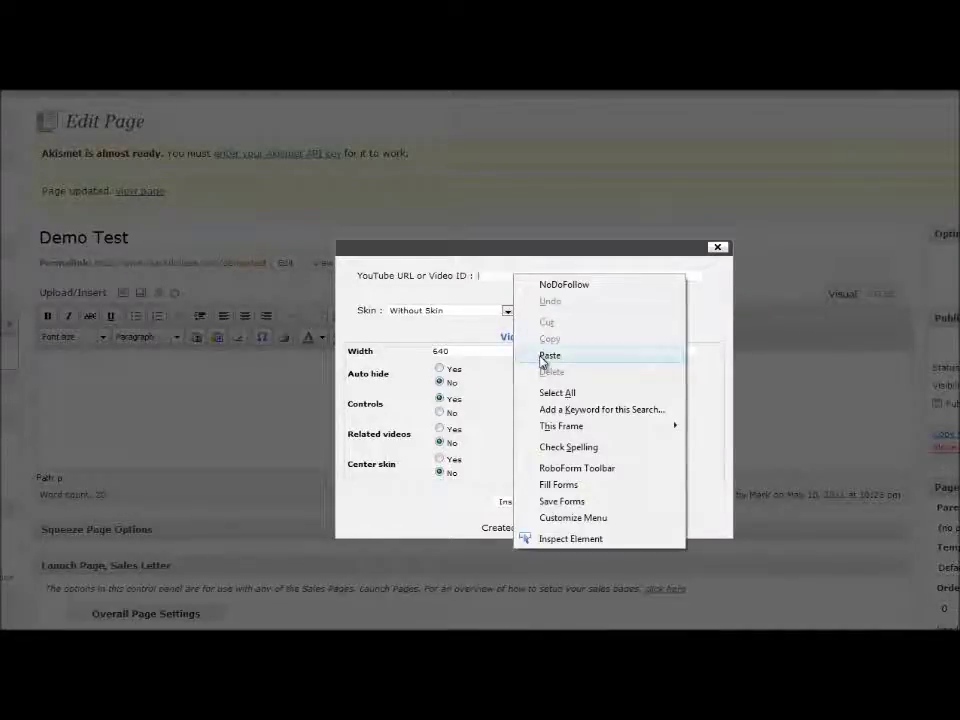
left_click(548, 356)
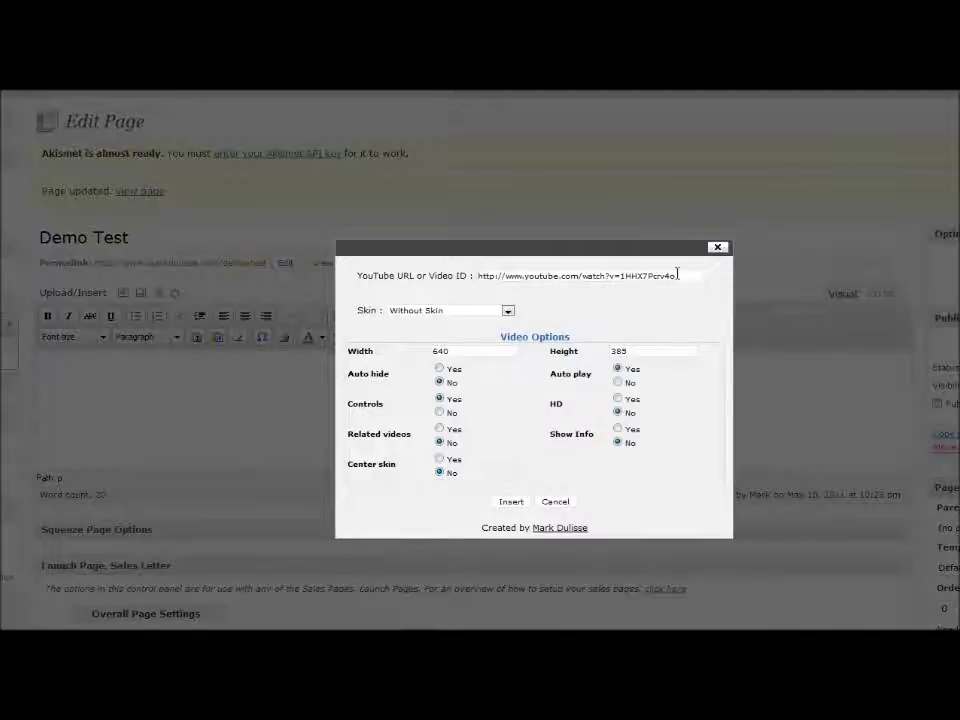
Choose Skin 10 - iMac and set the player size to 720 by 400.
left_click(508, 314)
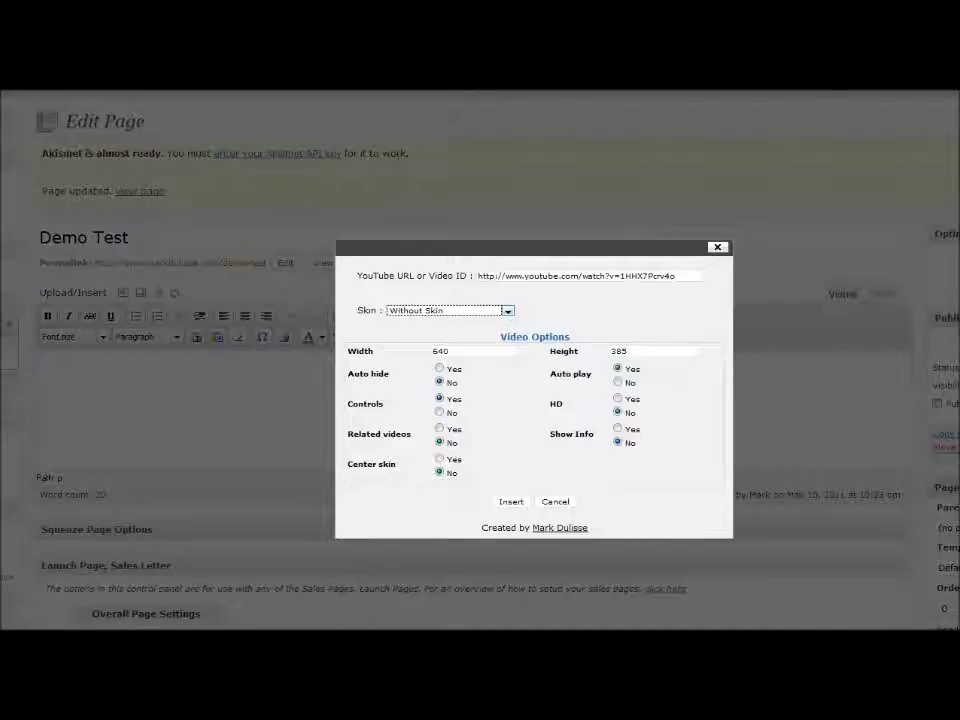
left_click(508, 312)
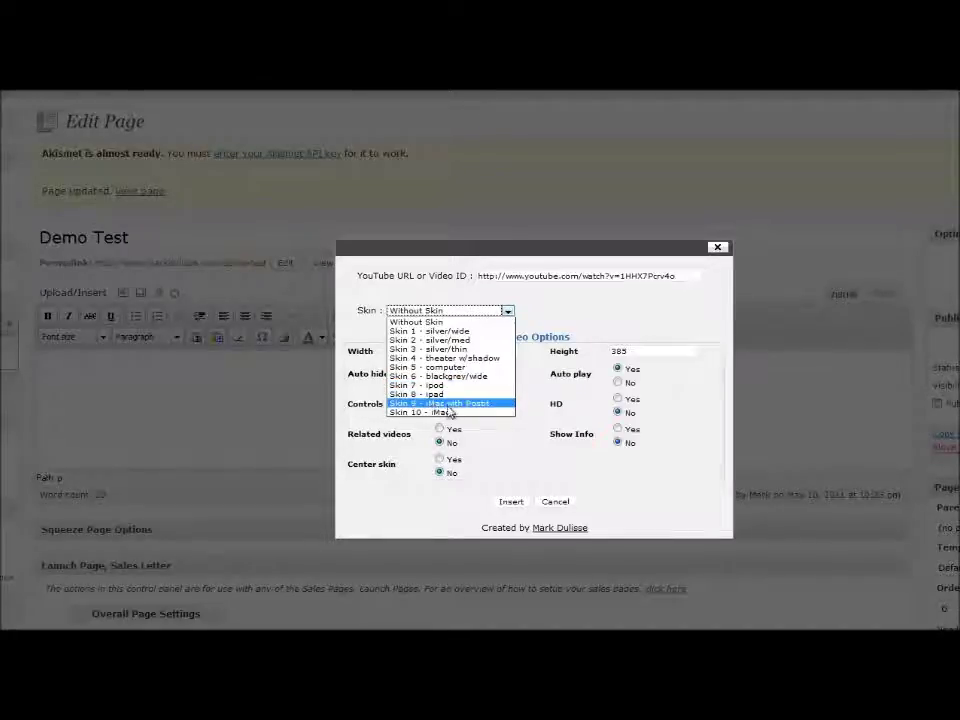
left_click(437, 413)
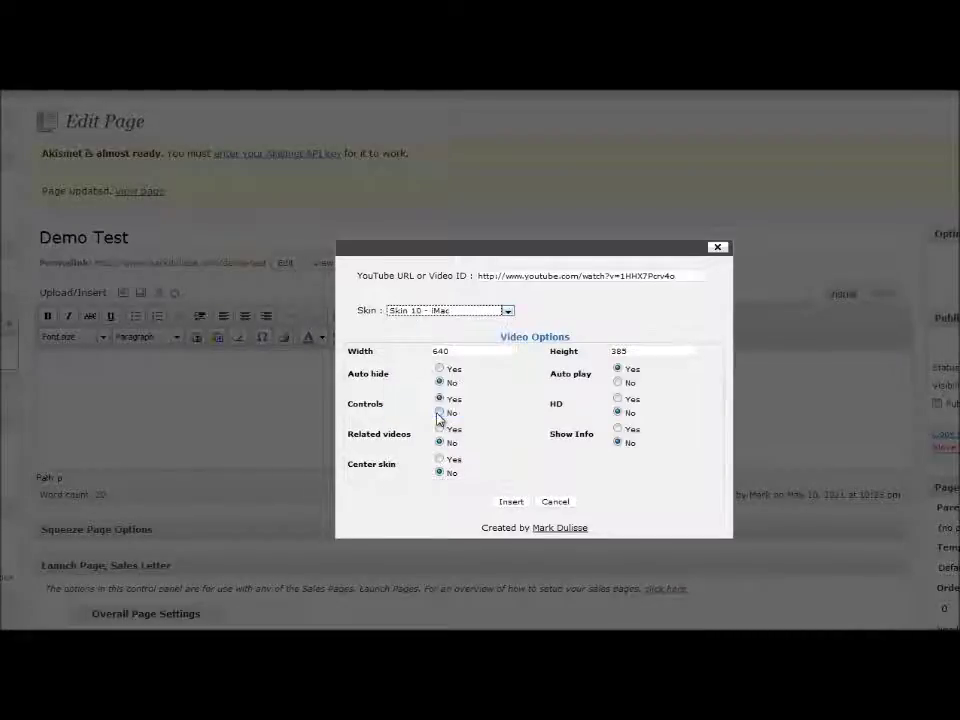
double_click(445, 350)
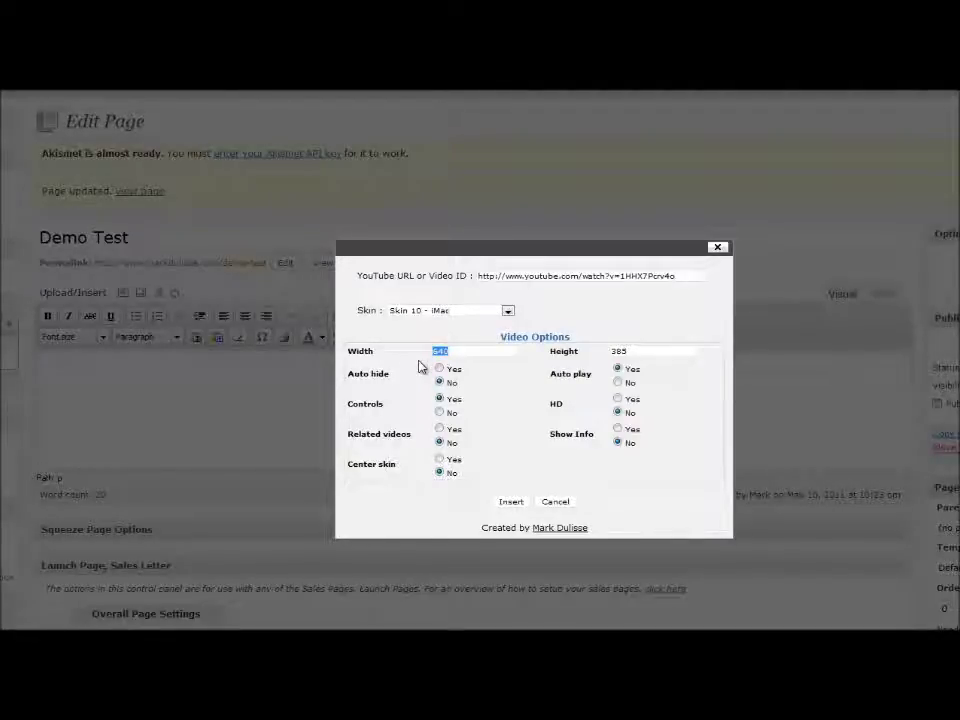
type("720")
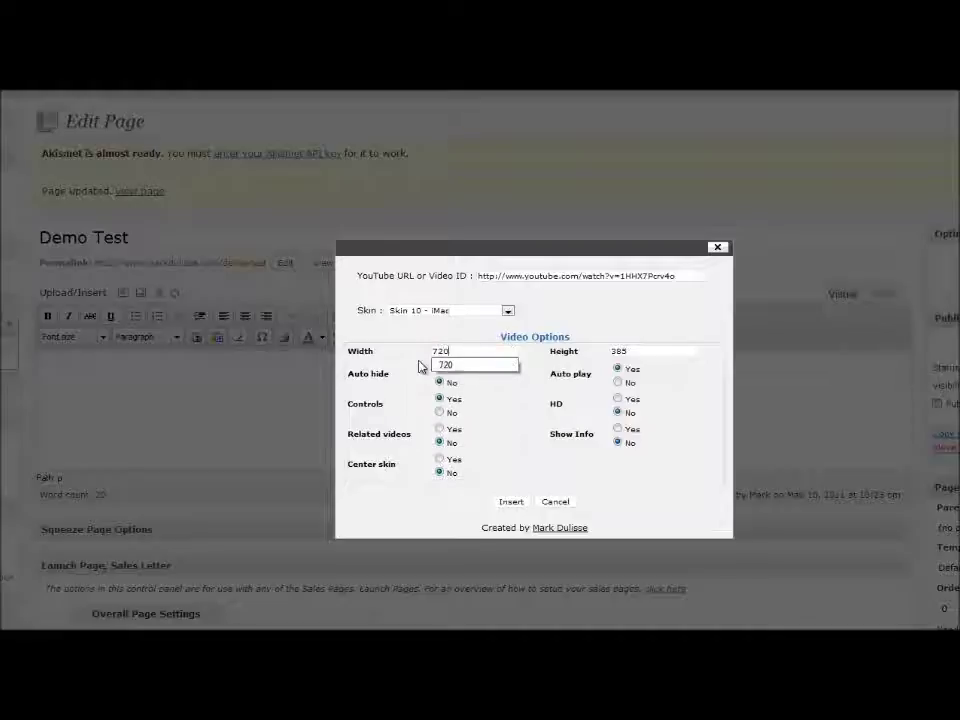
left_click(632, 351)
double_click(632, 351)
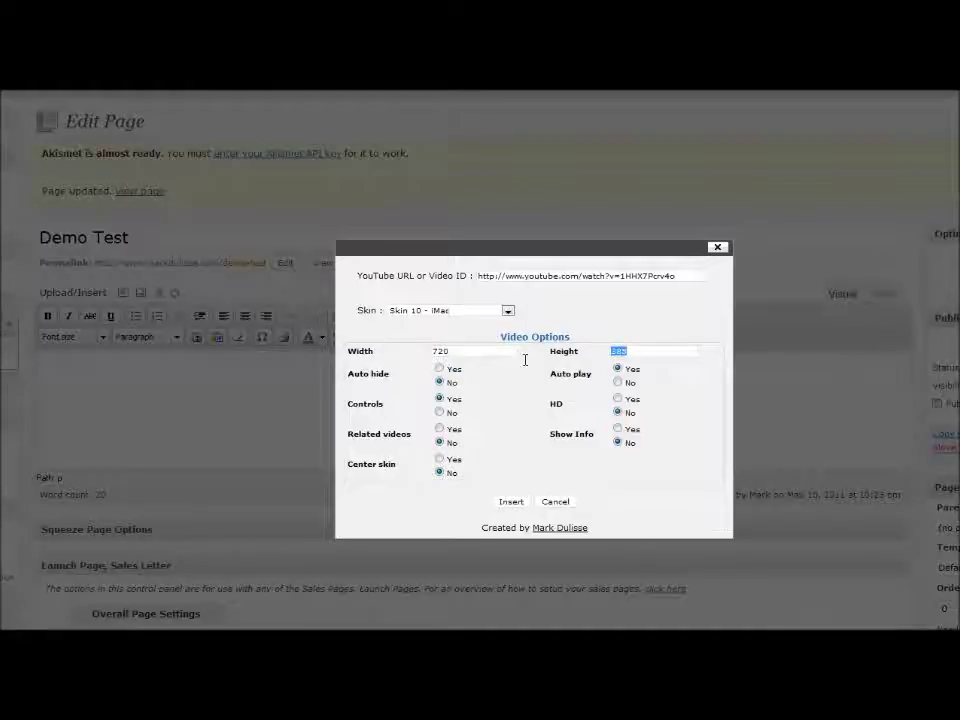
type("400")
left_click(491, 389)
Keep auto hide off, turn controls off, centre the skin, enable HD, and insert the video.
left_click(440, 383)
left_click(439, 412)
left_click(440, 459)
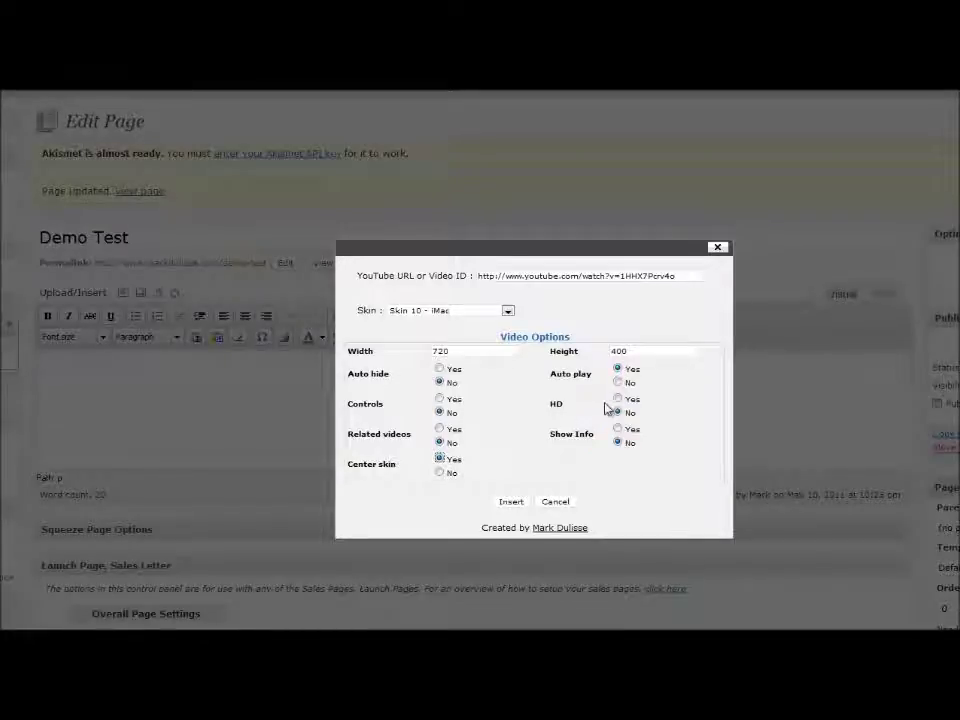
left_click(617, 398)
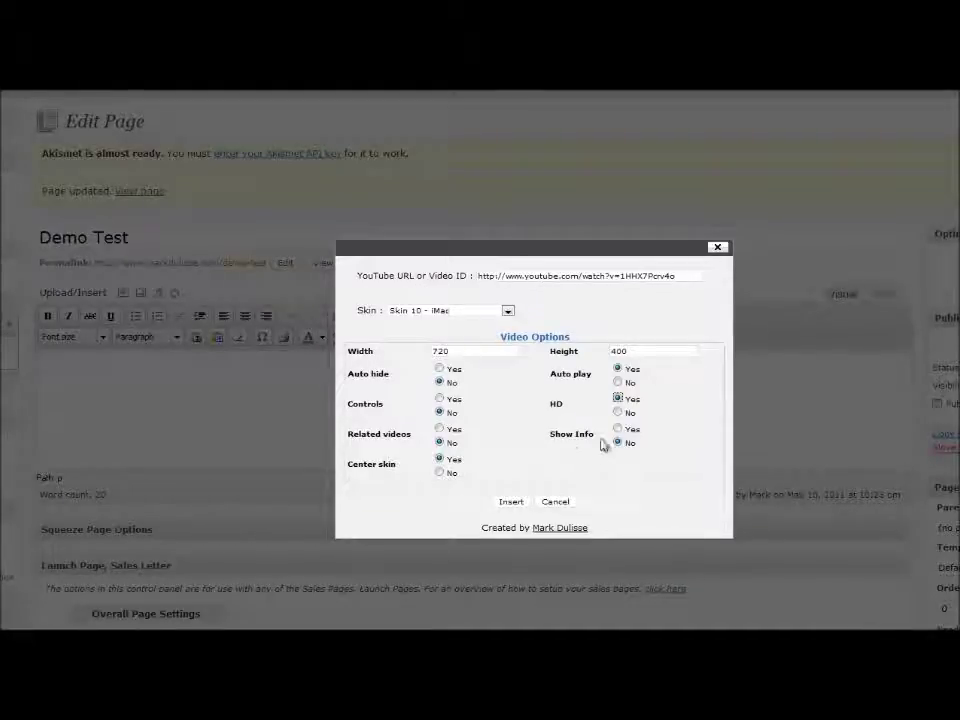
left_click(511, 501)
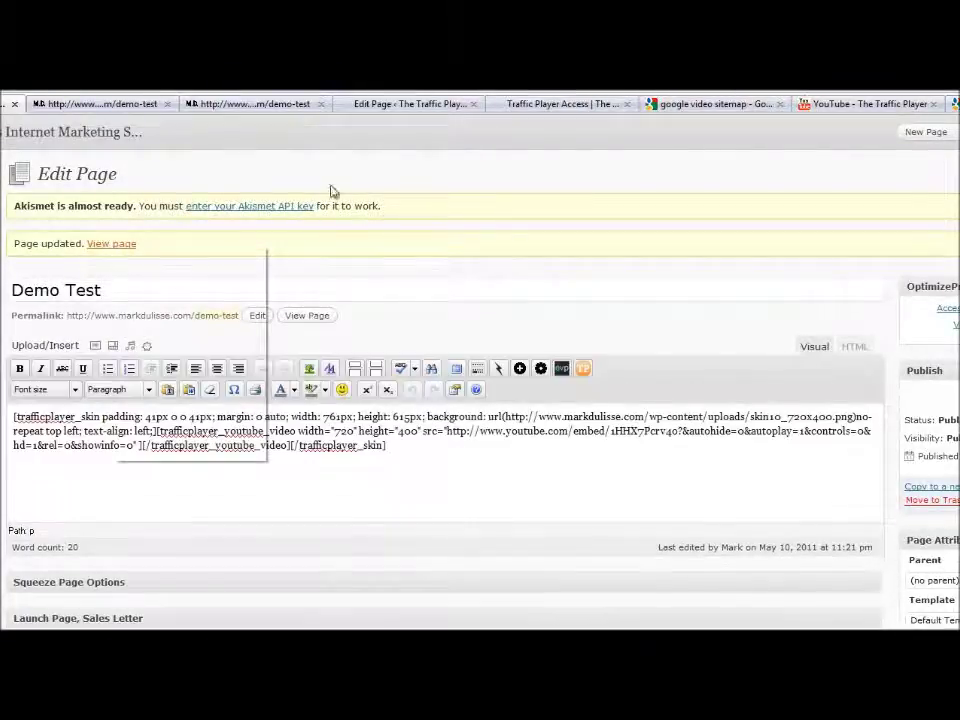
Open the 'View page' link from the Page updated notice in a new tab.
right_click(128, 245)
left_click(146, 271)
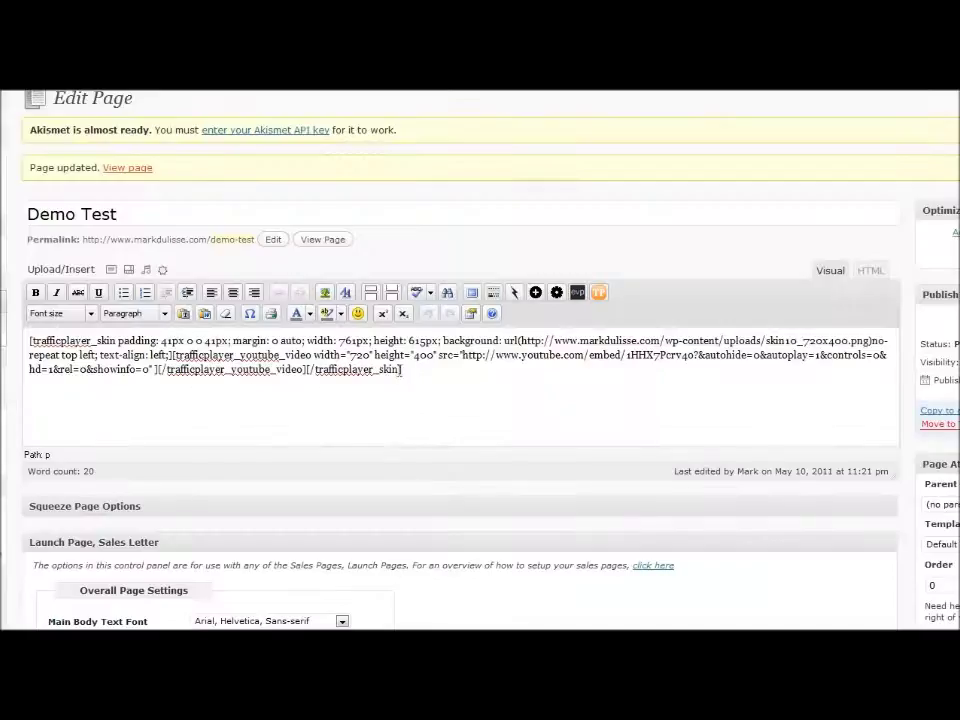
Delete the old shortcode and paste the YouTube address into a new Traffic Player dialog.
left_click_drag(403, 372, 29, 340)
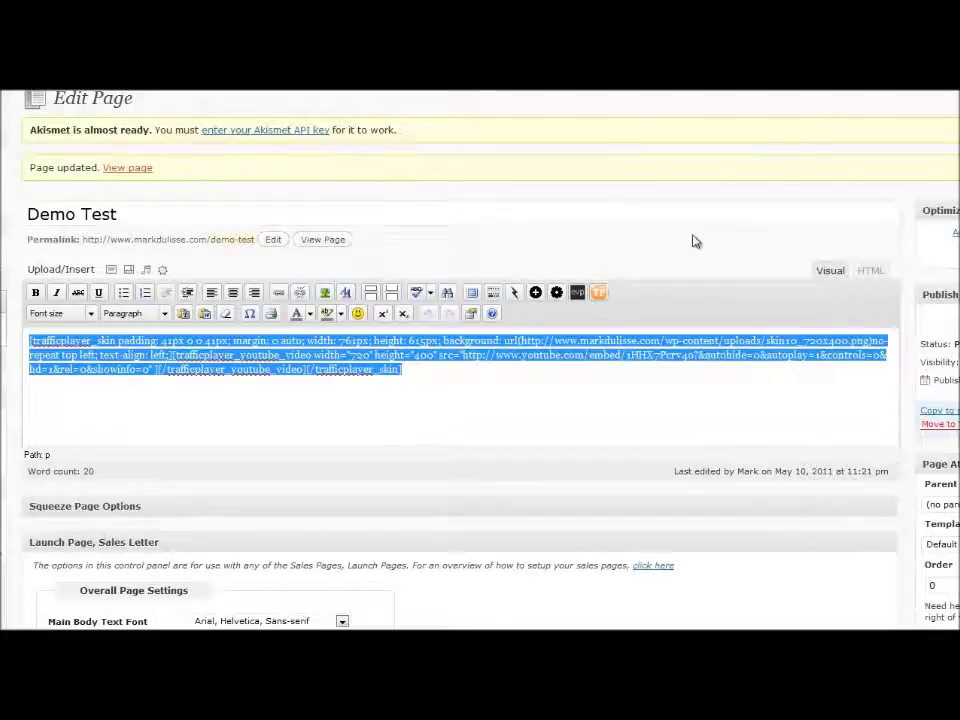
key("Delete")
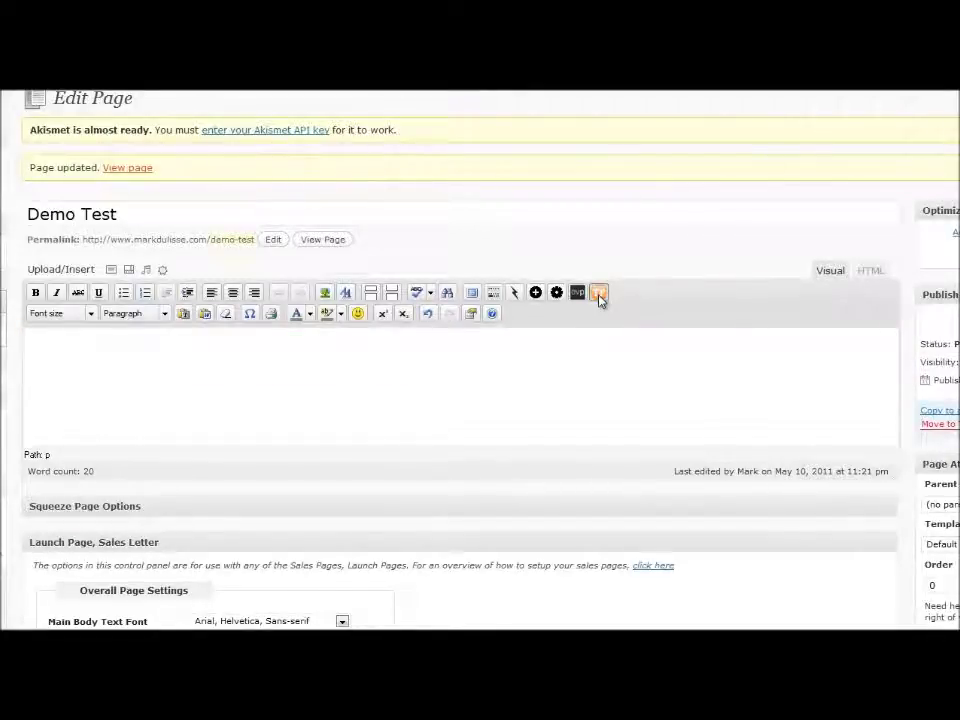
left_click(599, 295)
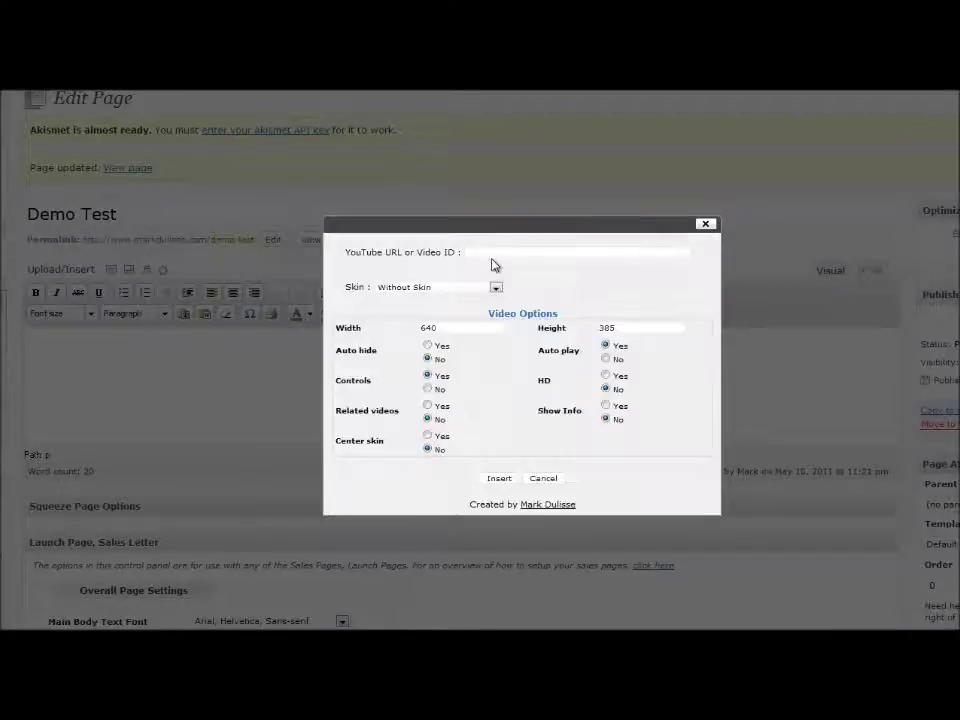
right_click(490, 251)
left_click(515, 332)
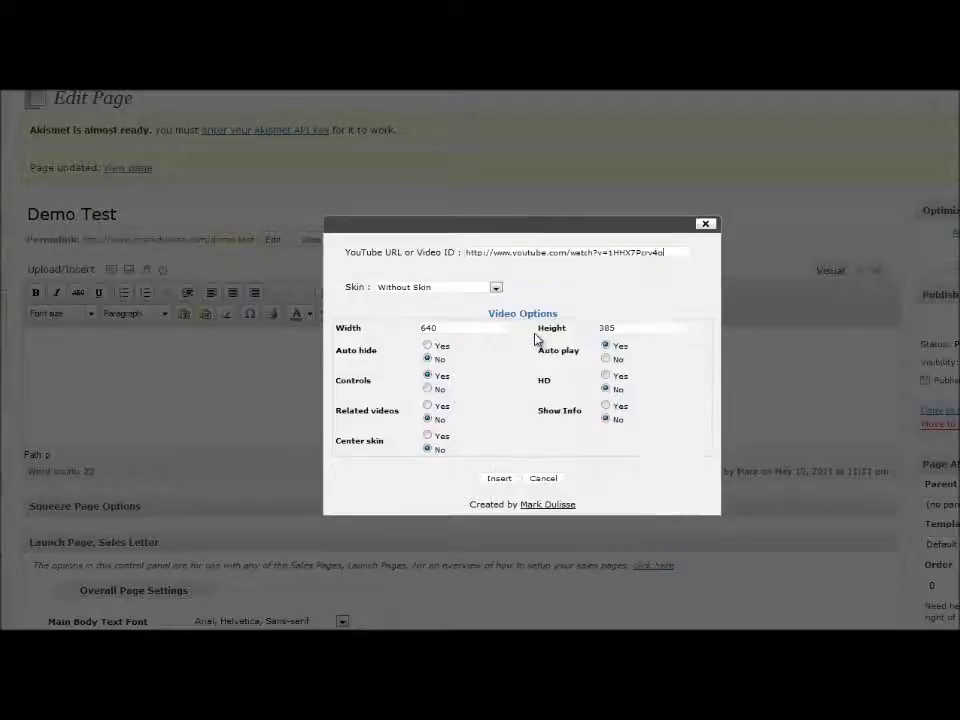
Choose Skin 10 - iMac and set the player size to 400 by 250.
left_click(495, 289)
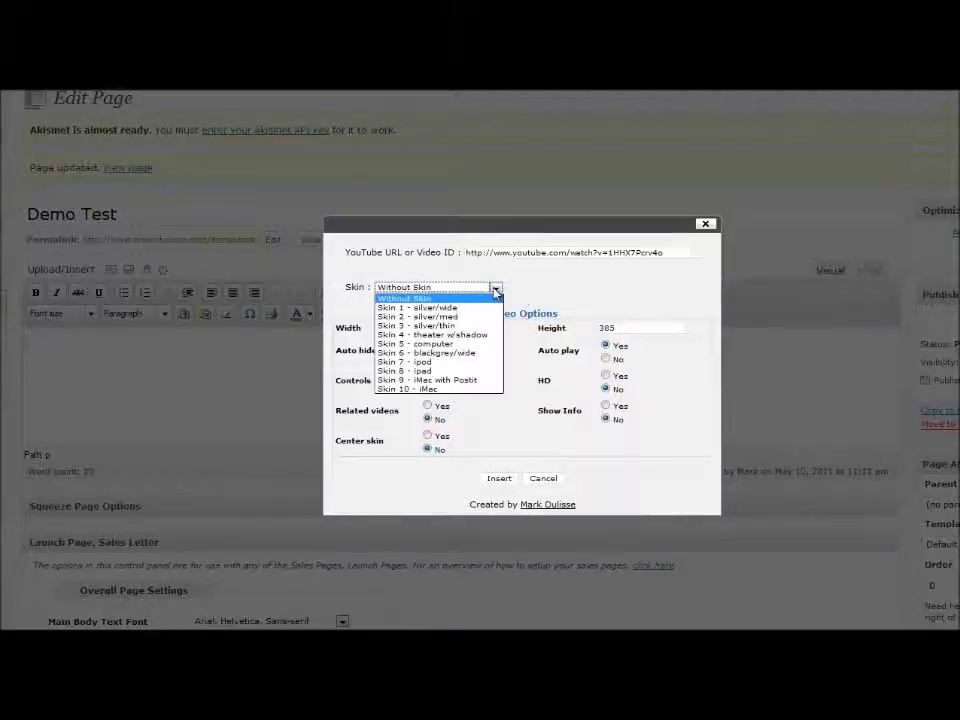
left_click(432, 389)
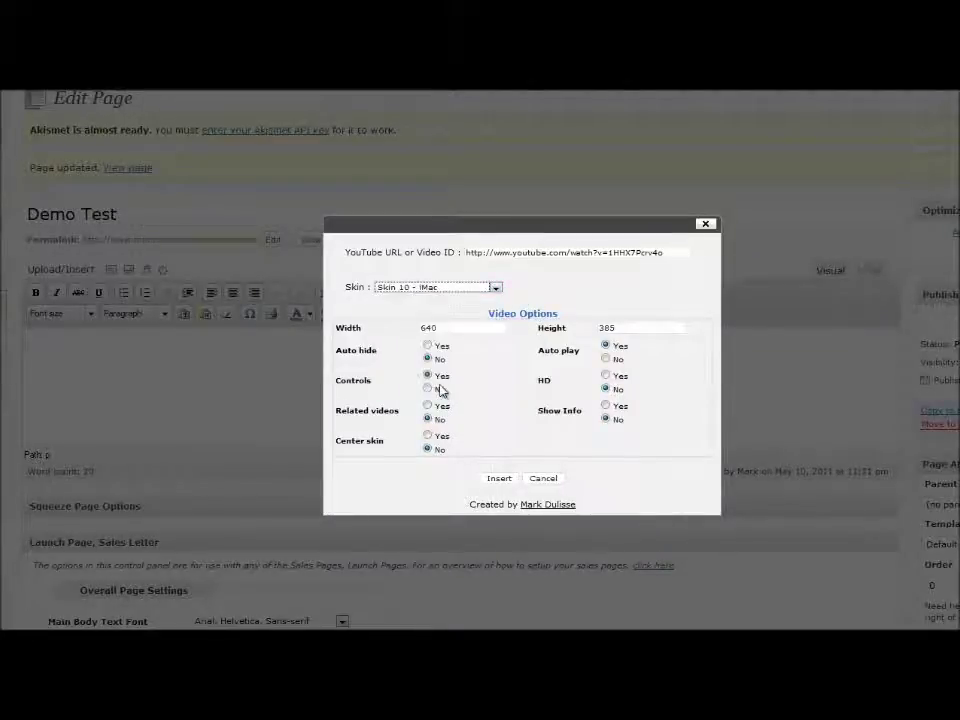
left_click_drag(450, 327, 423, 327)
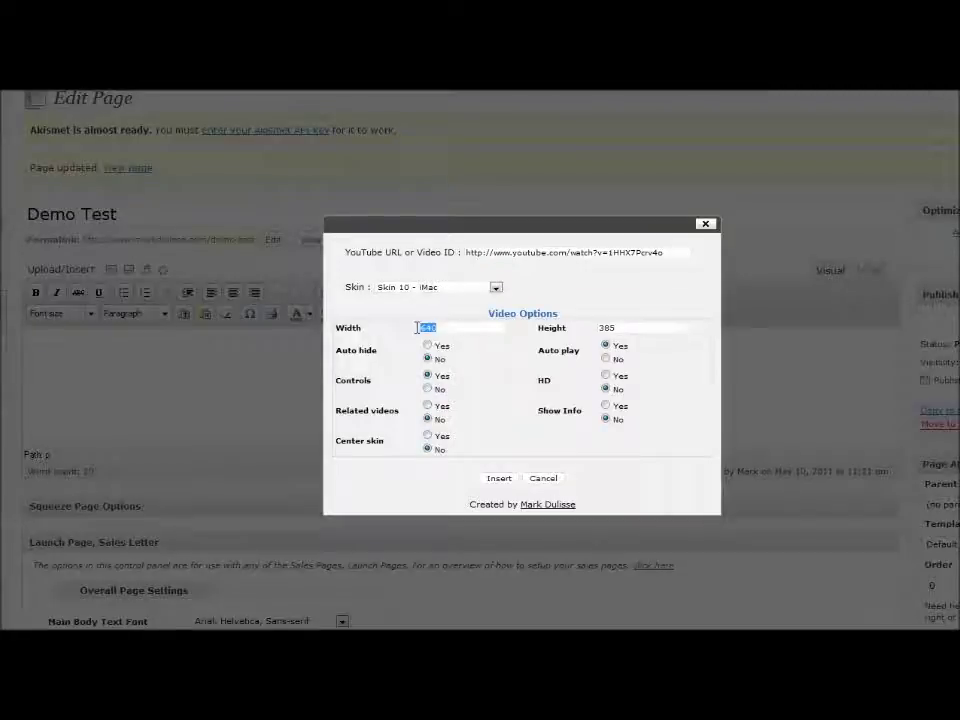
type("400")
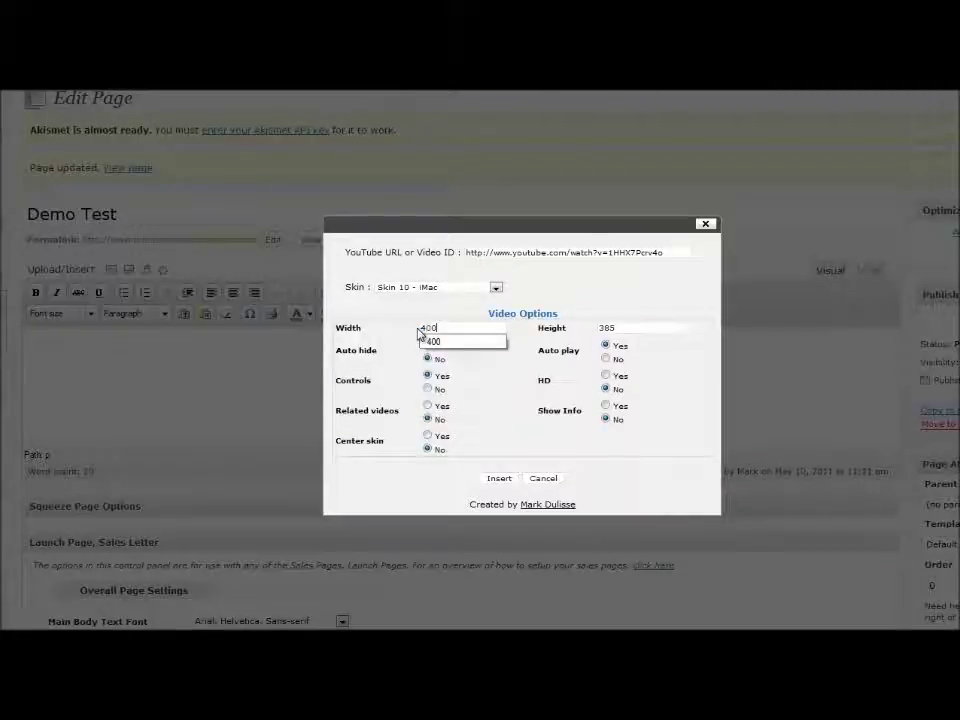
left_click_drag(630, 326, 567, 327)
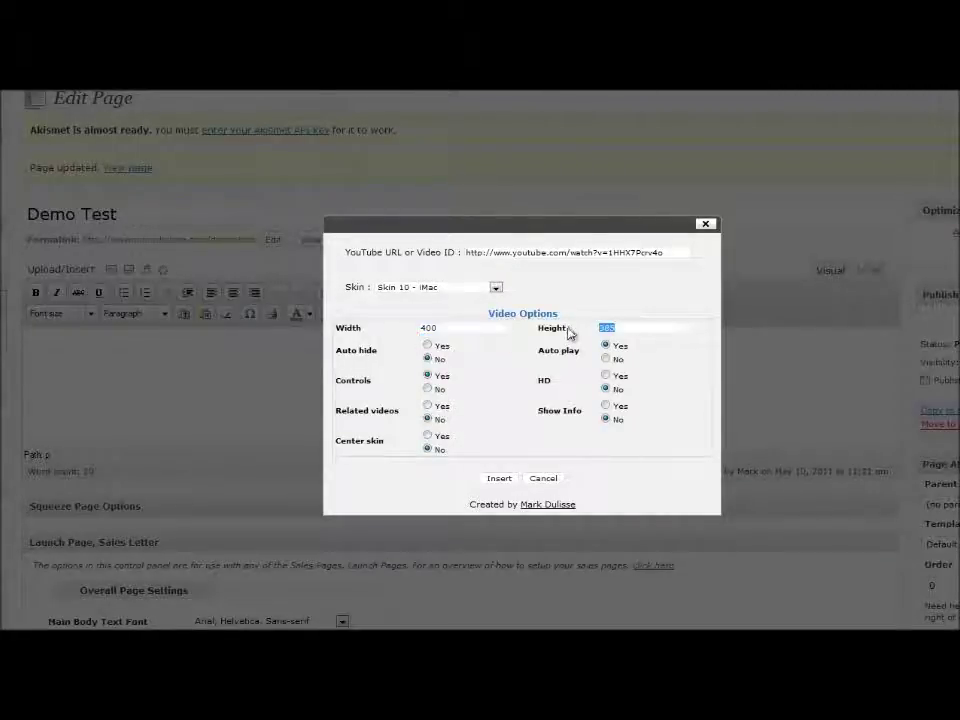
type("250")
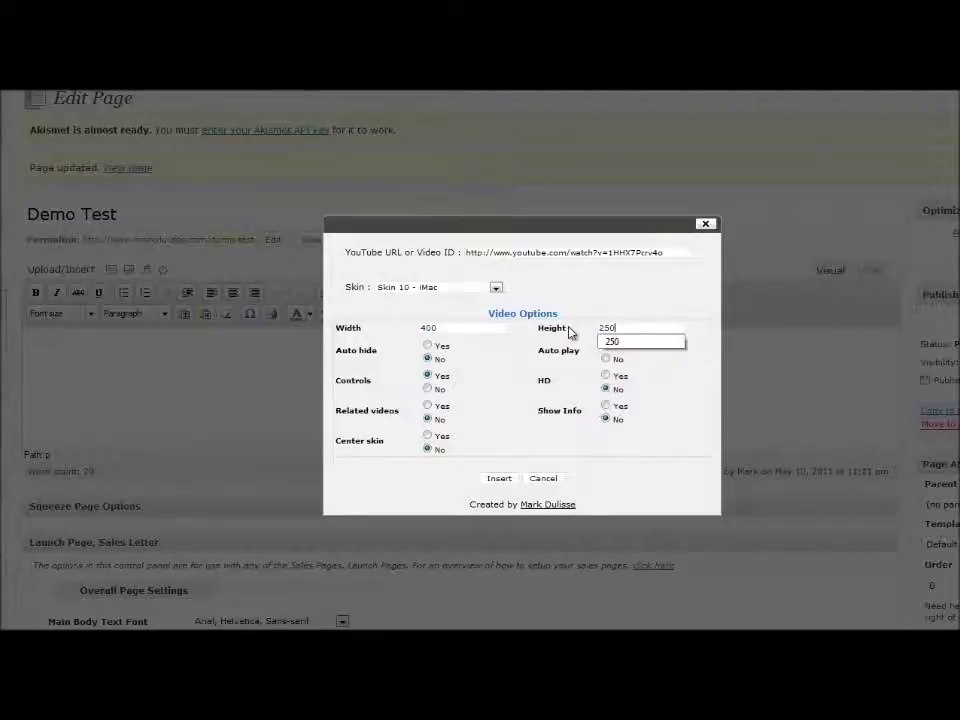
left_click(594, 287)
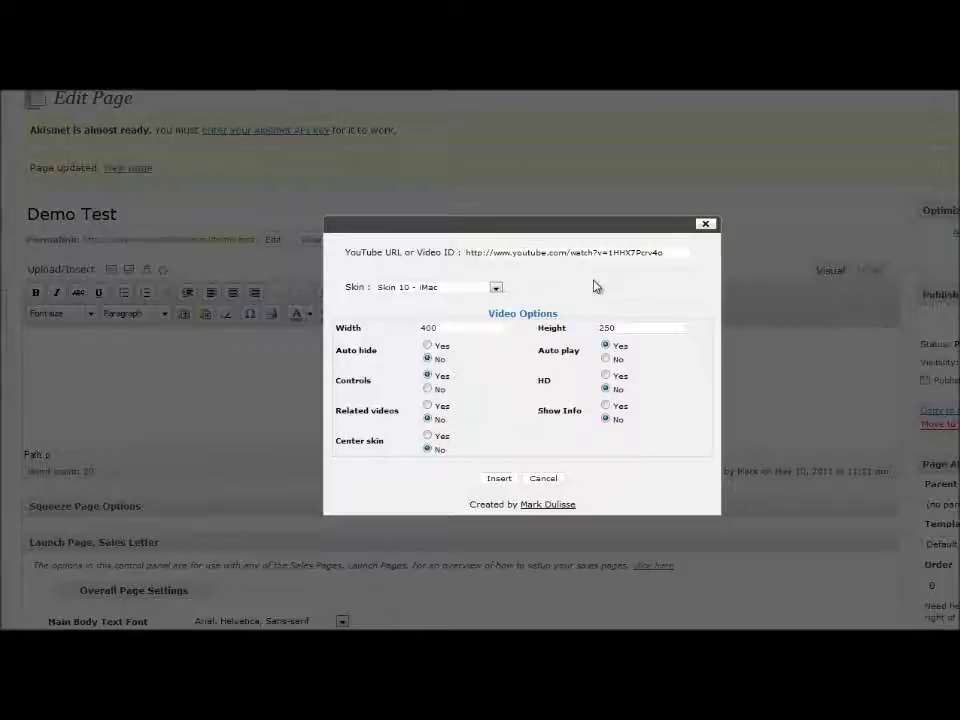
Centre the skin, turn player controls off, and insert the player into the page.
left_click(428, 437)
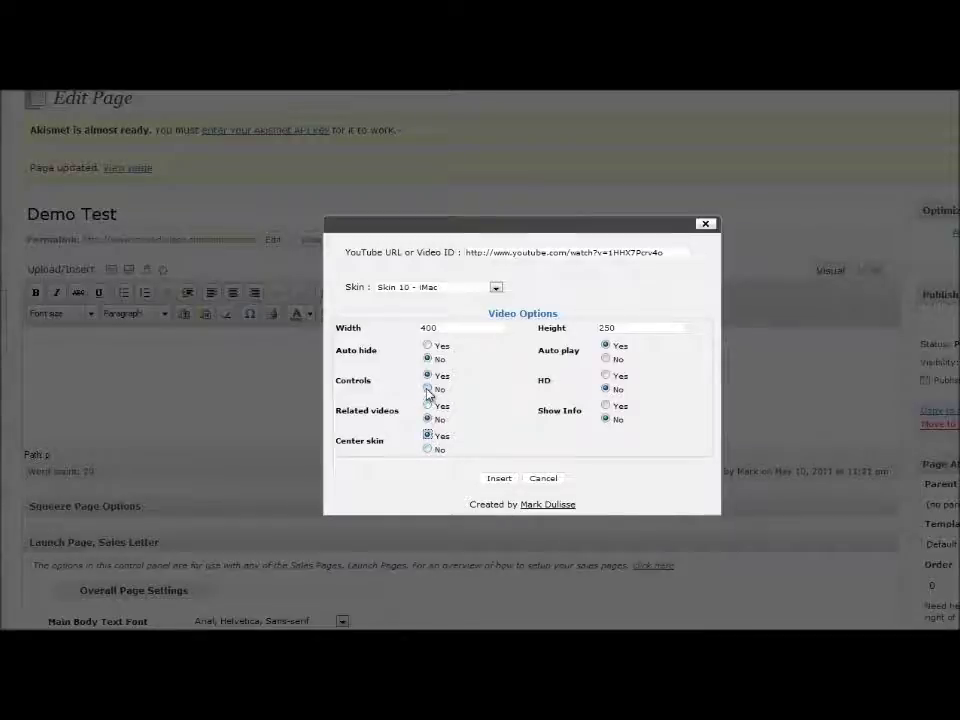
left_click(427, 388)
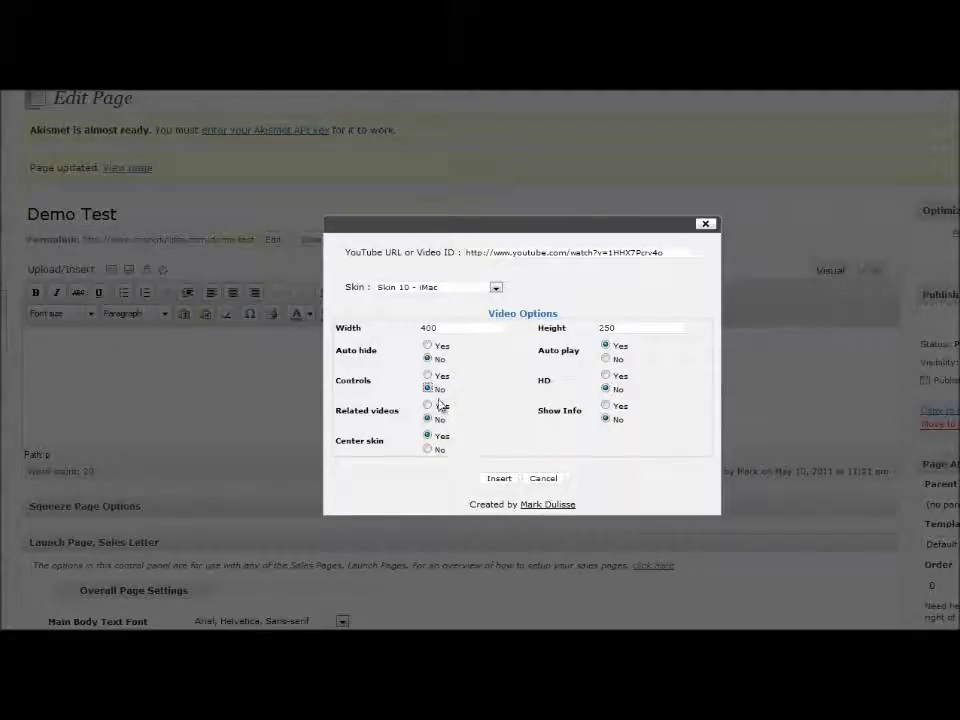
left_click(499, 483)
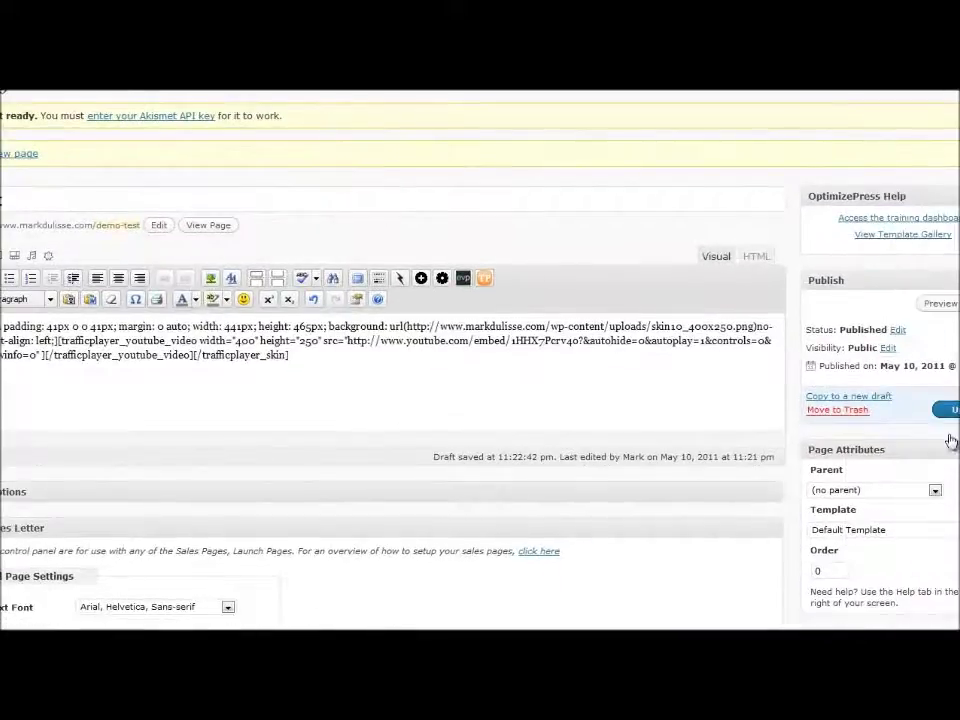
Update the Demo Test page to save the 400 by 250 iMac shortcode.
left_click(950, 412)
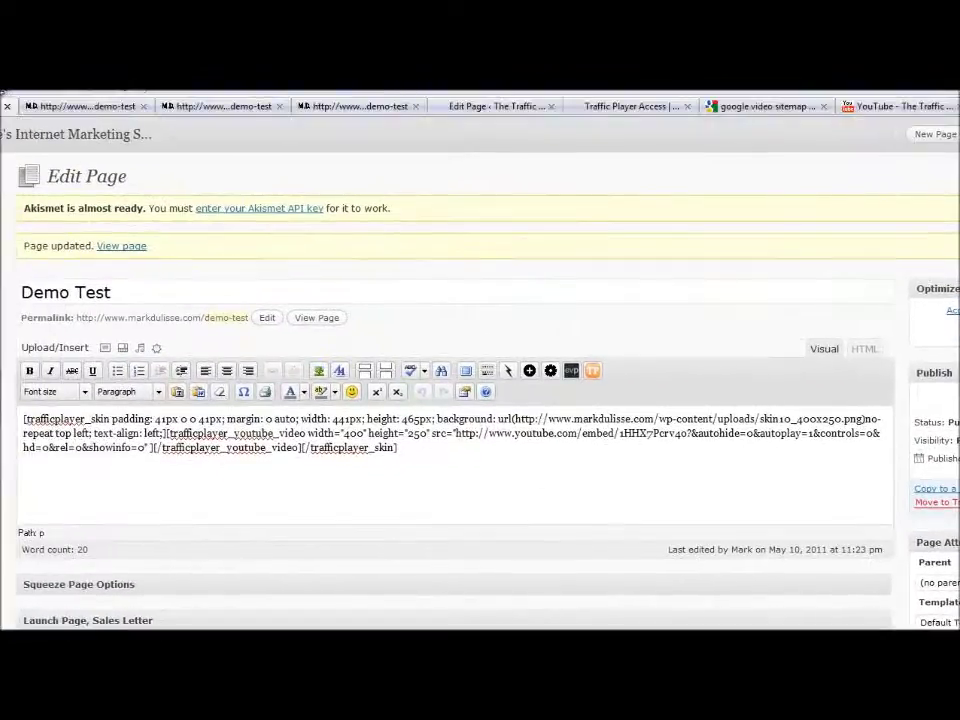
left_click(88, 107)
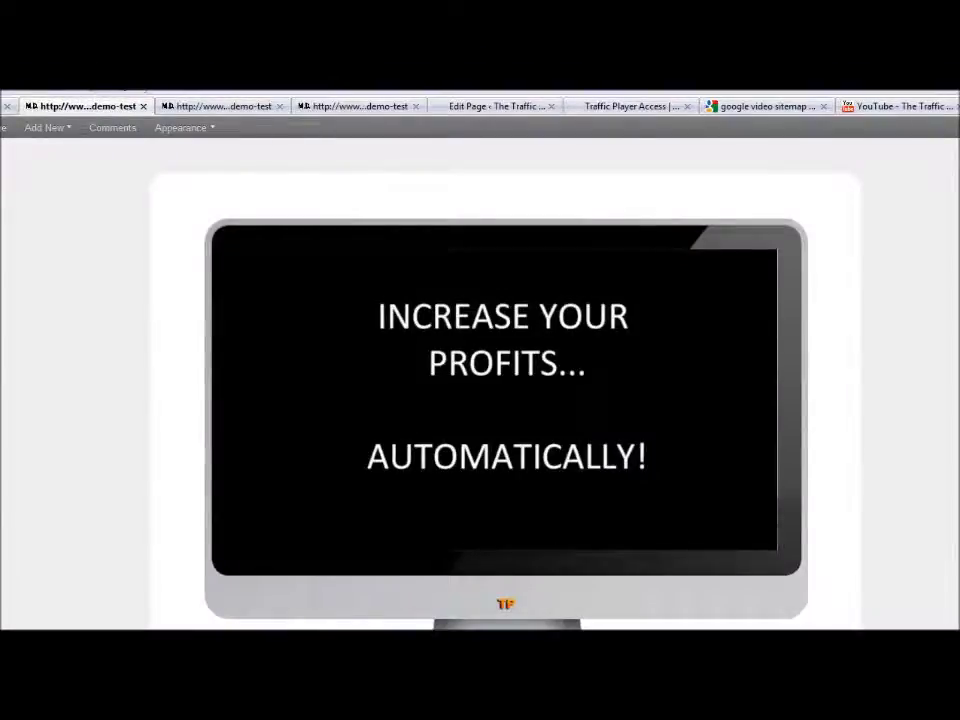
key("F5")
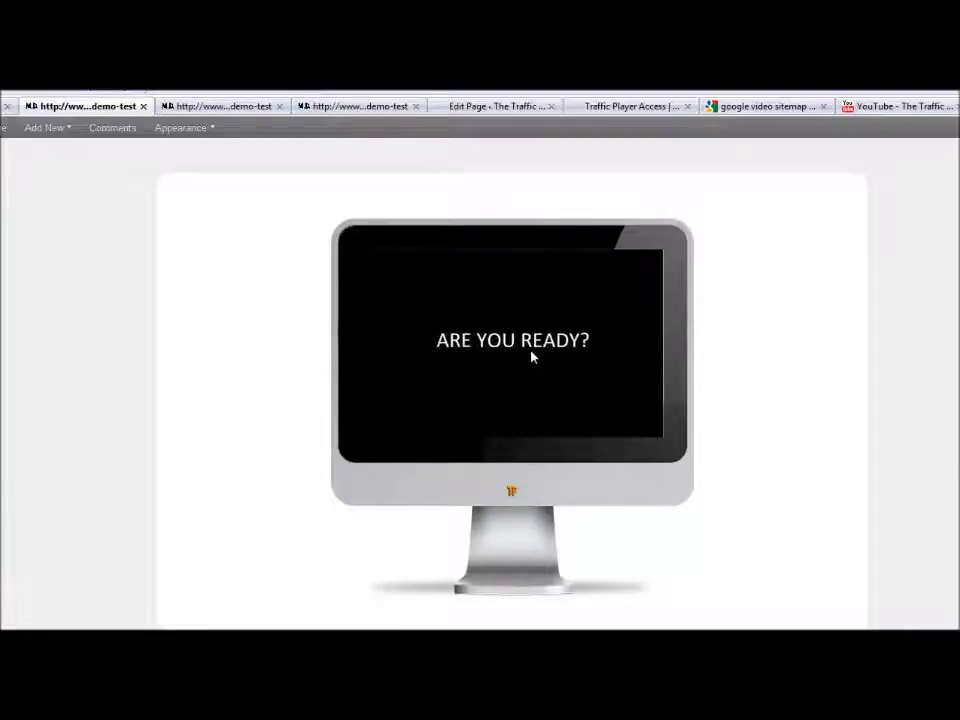
left_click(531, 357)
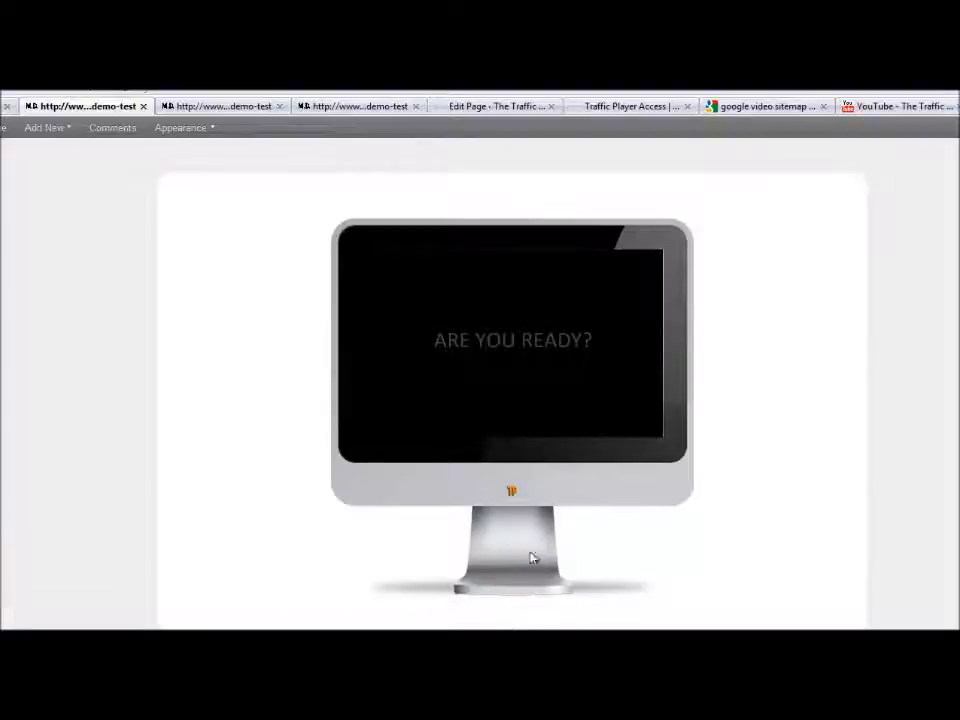
left_click(492, 348)
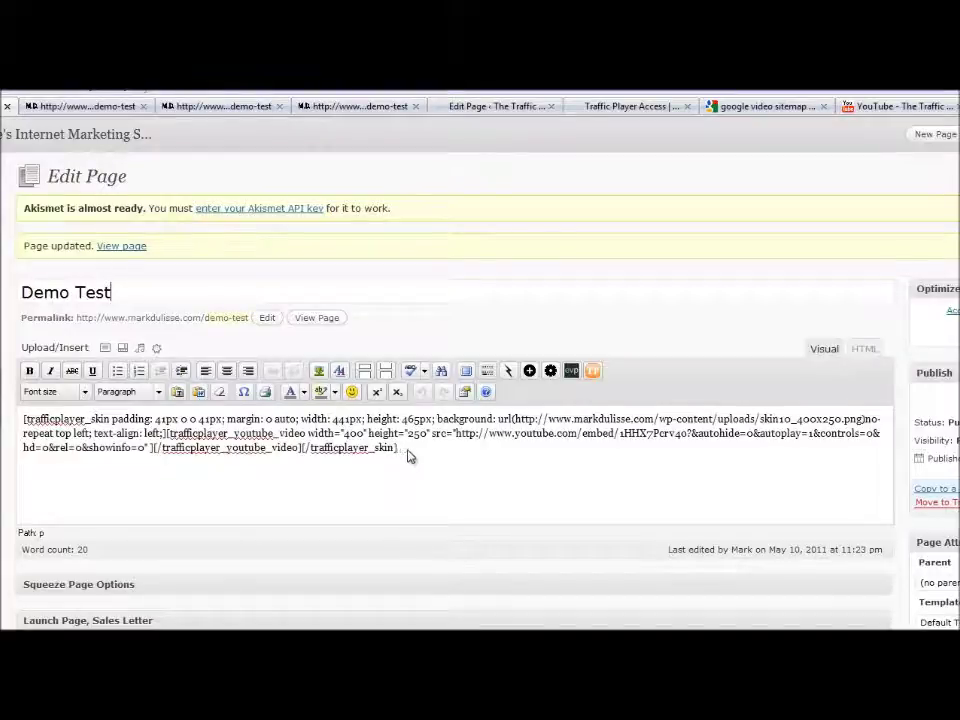
Select the iMac-skinned shortcode in the visual editor and delete it.
left_click_drag(400, 450, 23, 418)
key("Delete")
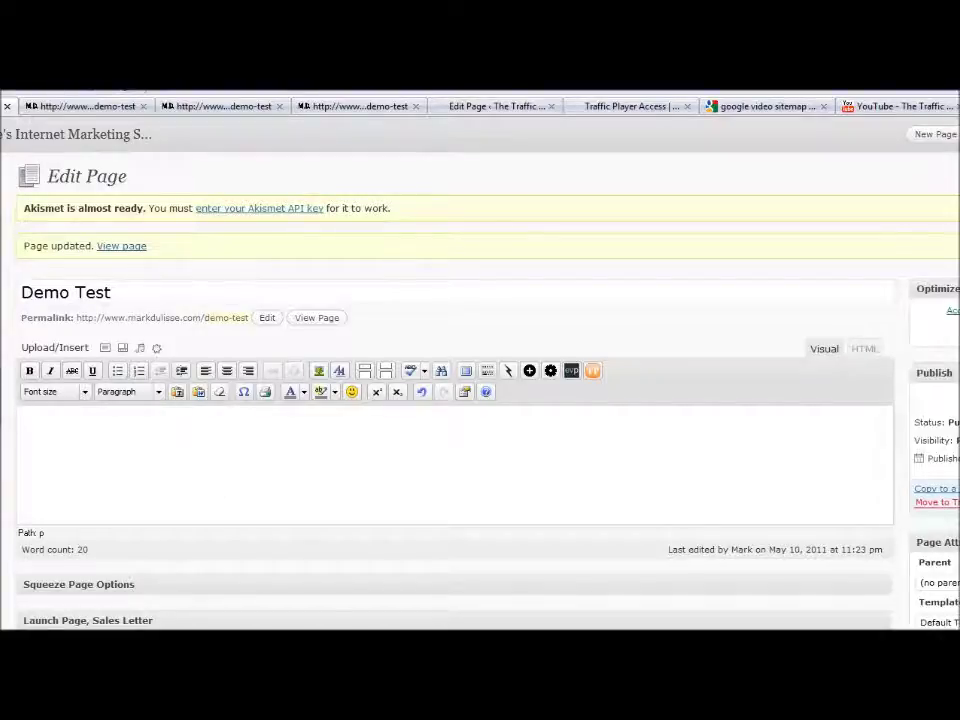
In Notepad, change the jwplayer shortcode's width to 720 and height to 400.
key("alt+Tab")
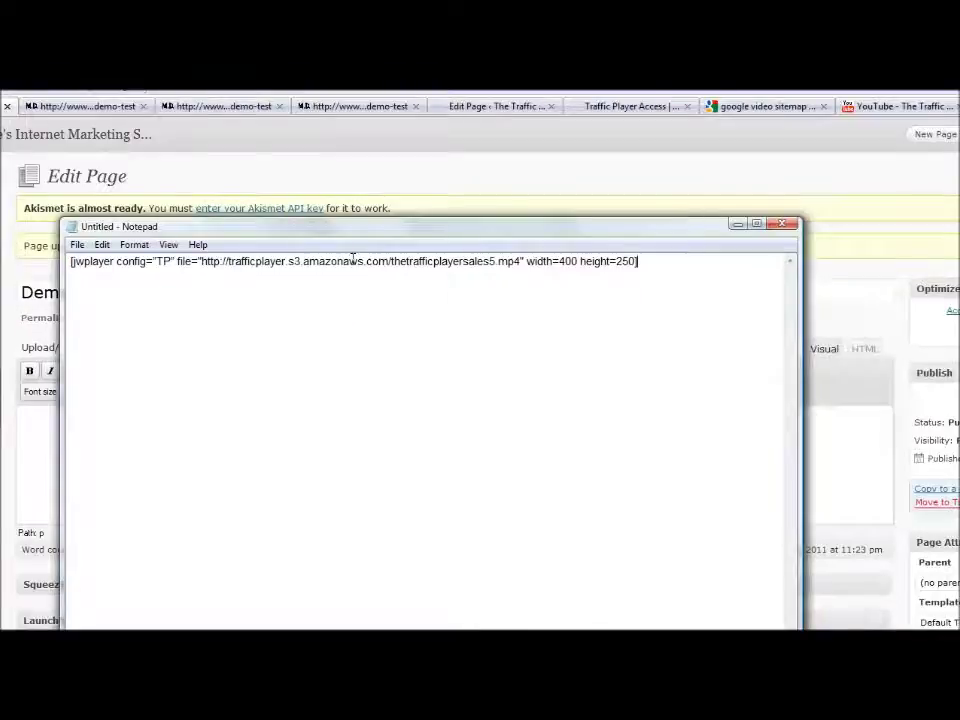
left_click_drag(213, 261, 390, 261)
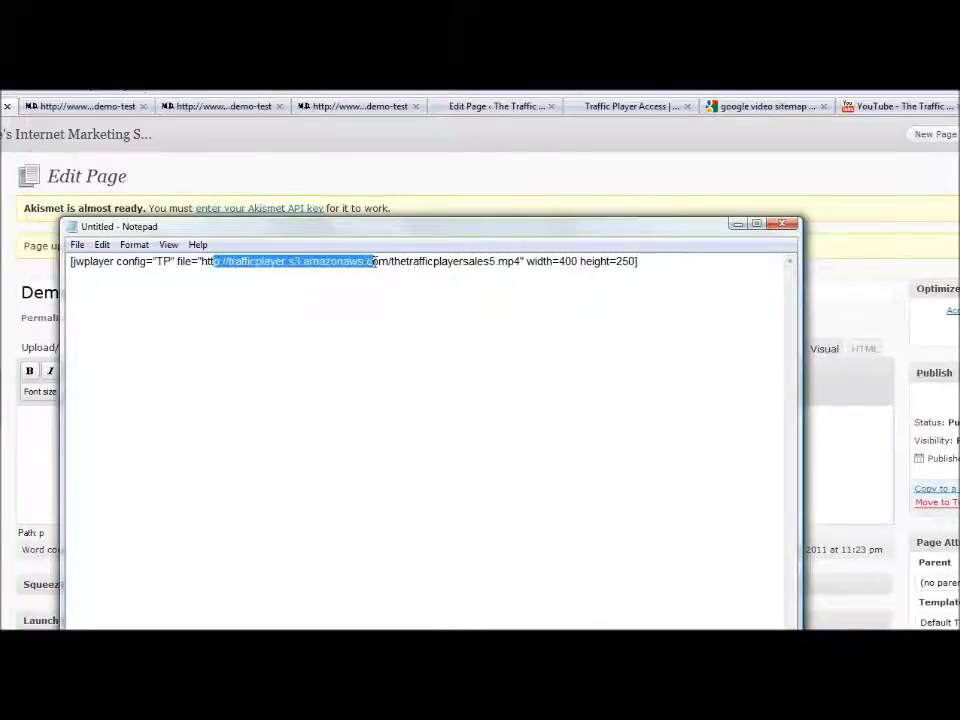
left_click(489, 261)
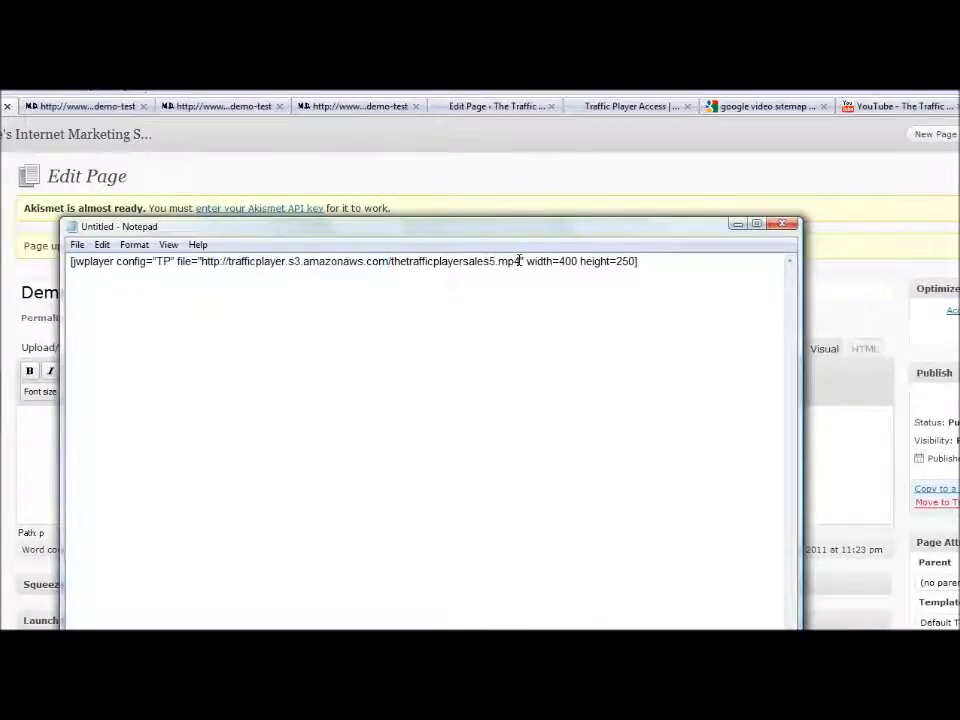
left_click_drag(521, 261, 423, 263)
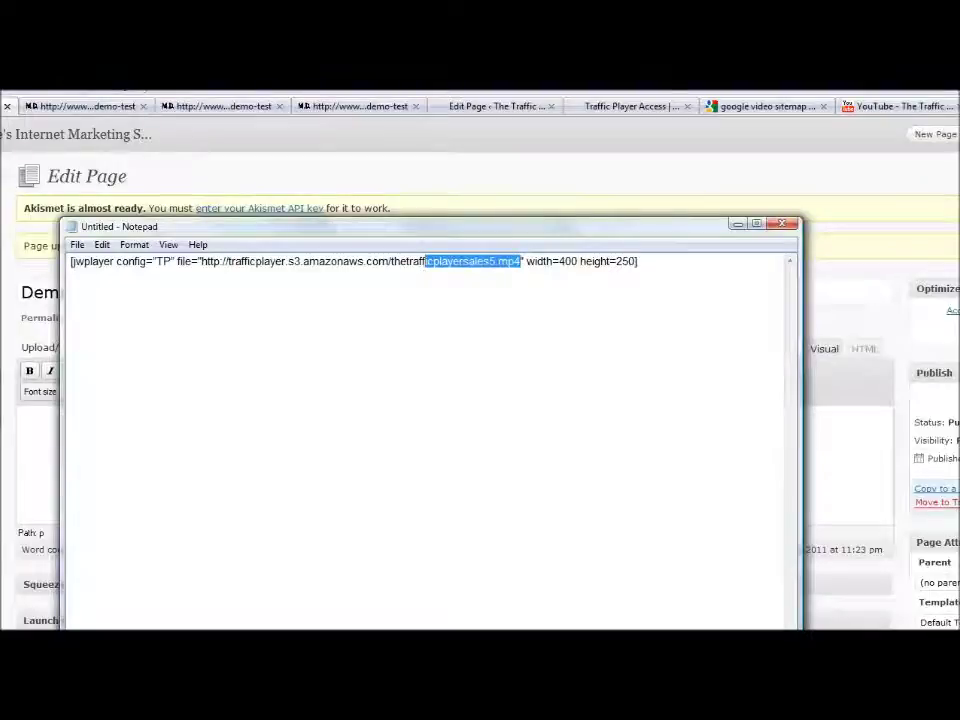
left_click(496, 261)
mouse_move(527, 261)
left_mouse_down()
mouse_move(577, 259)
mouse_move(558, 261)
left_mouse_up()
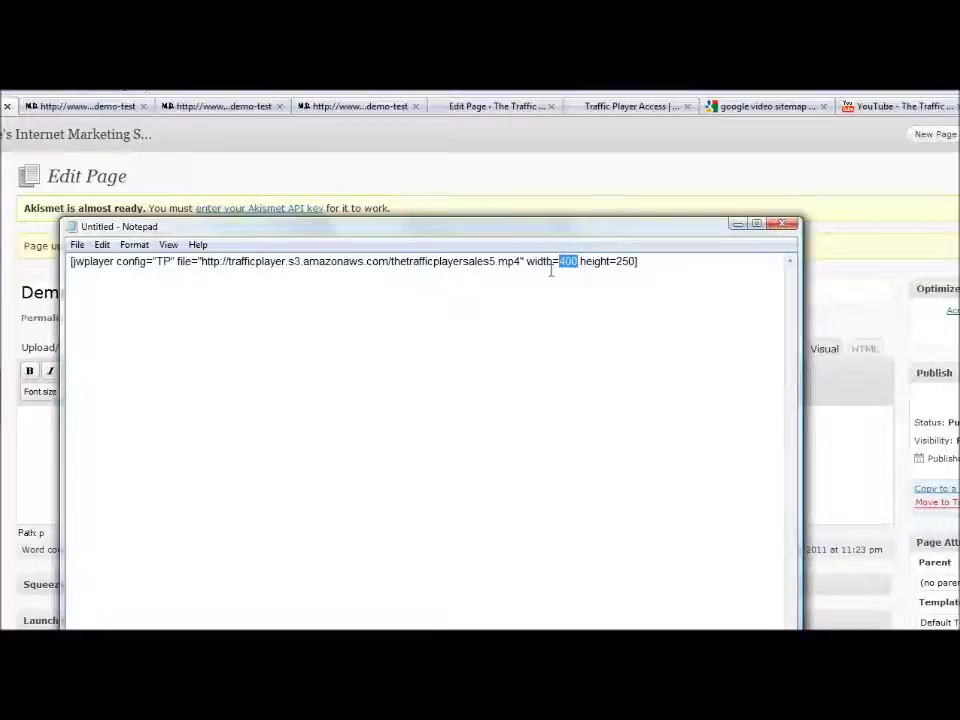
type("72")
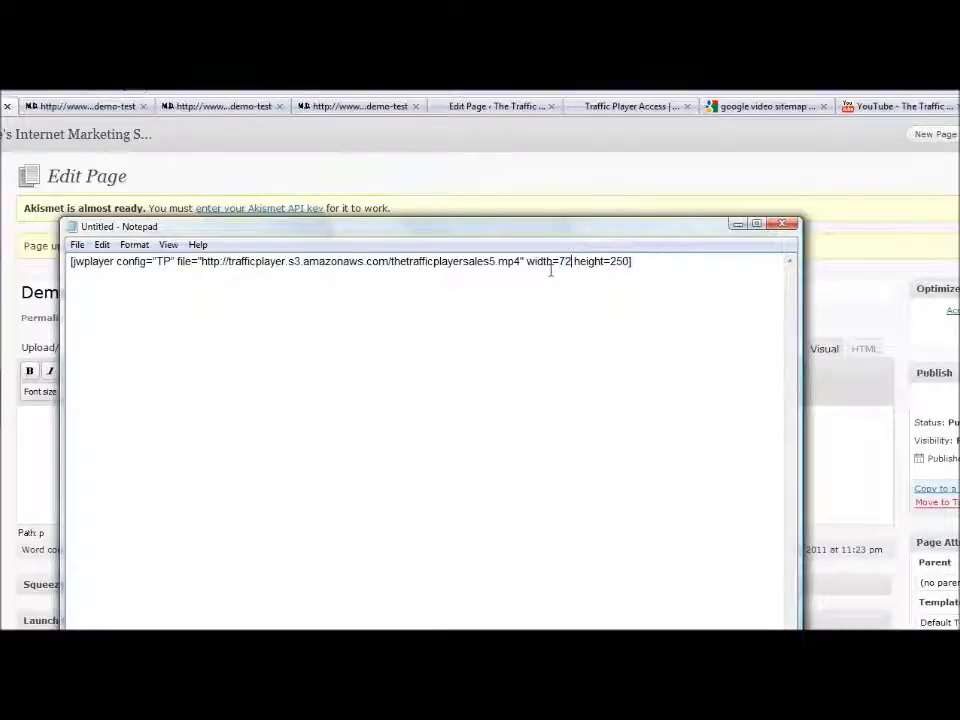
type("0")
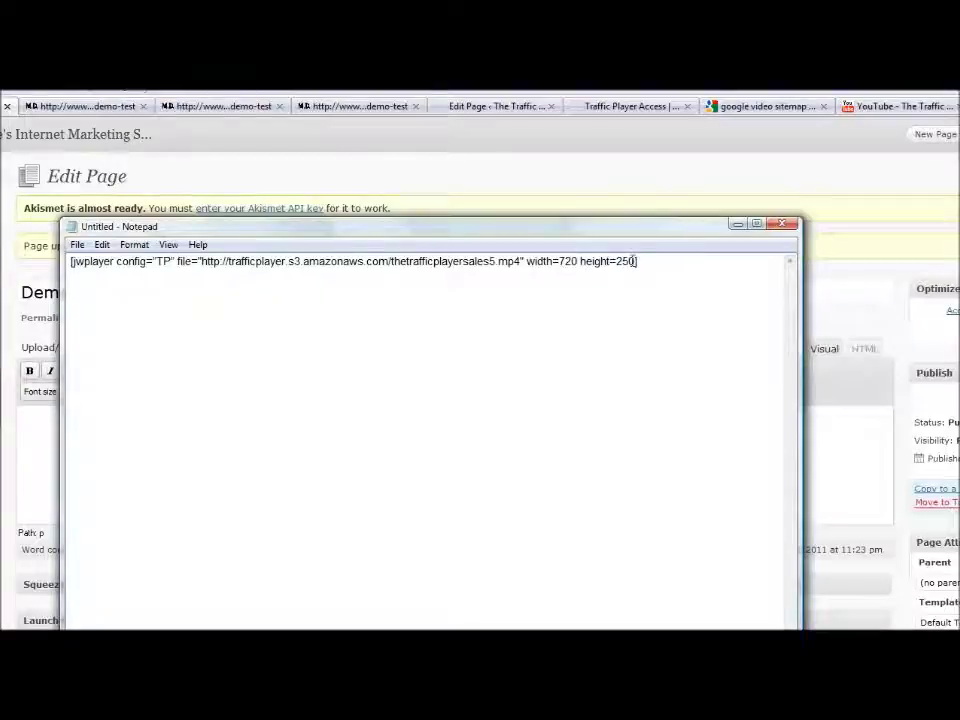
mouse_move(625, 261)
left_mouse_down()
mouse_move(636, 261)
mouse_move(617, 264)
left_mouse_up()
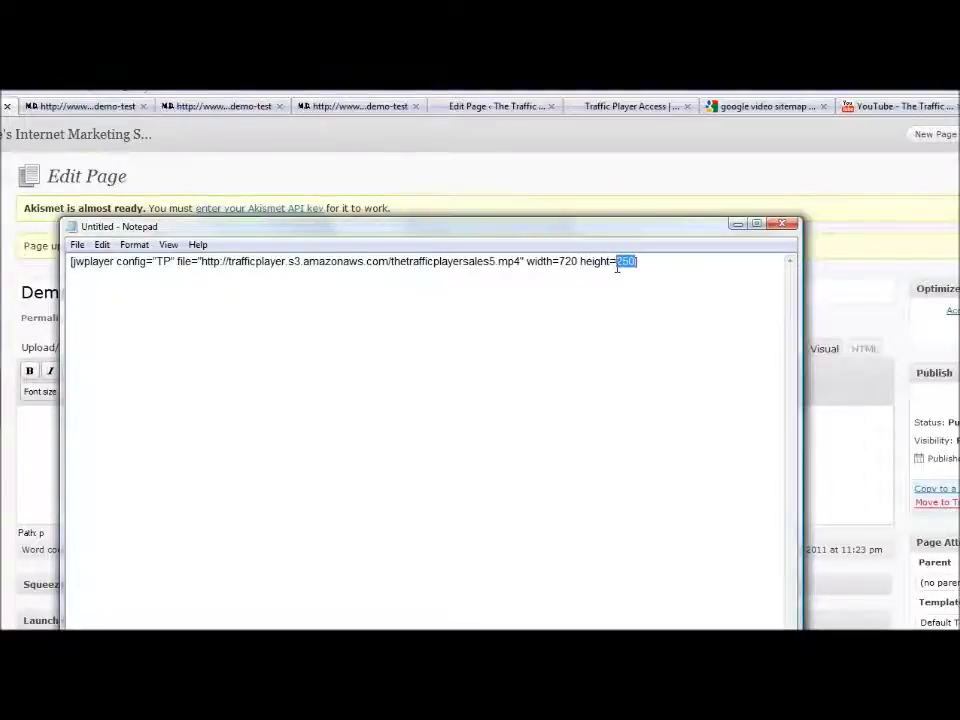
type("40")
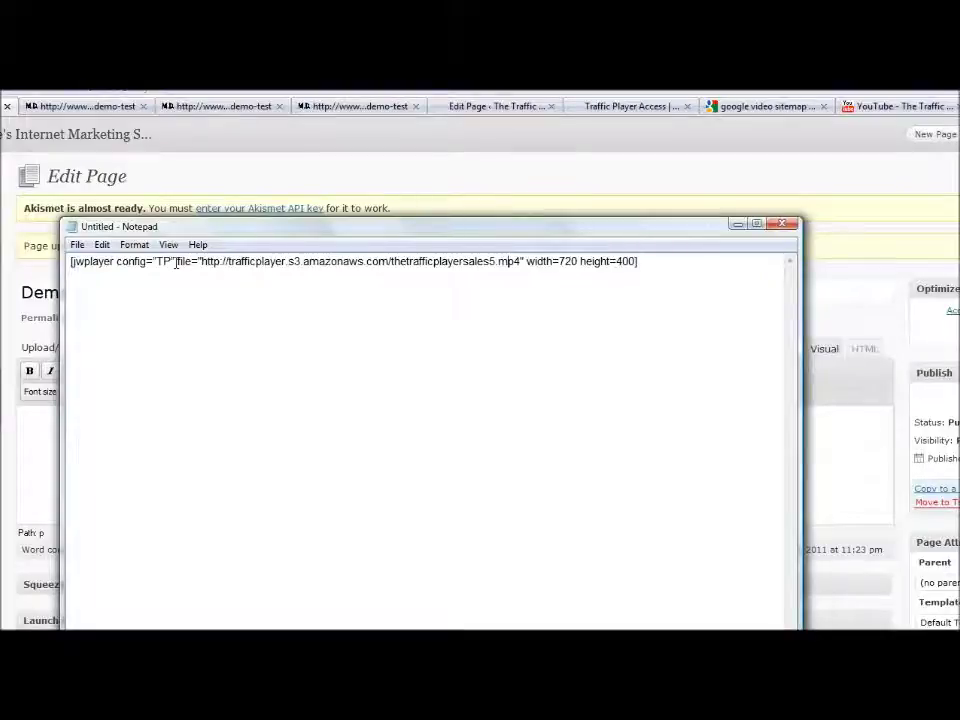
left_click(176, 262)
Copy the whole edited jwplayer shortcode line and leave Notepad.
left_click_drag(648, 260, 52, 238)
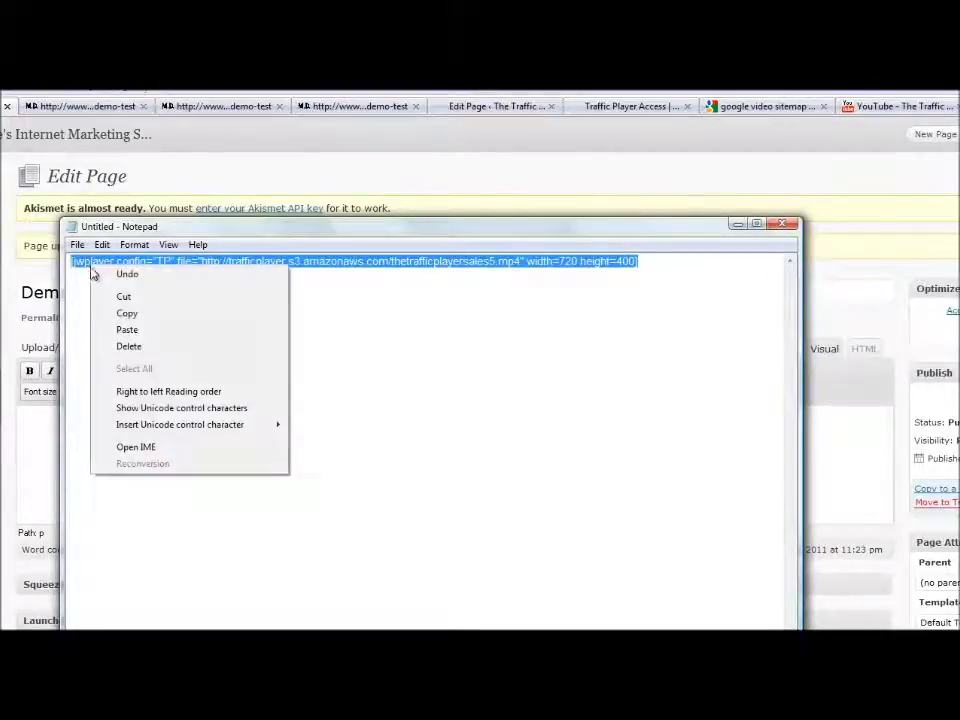
left_click(125, 313)
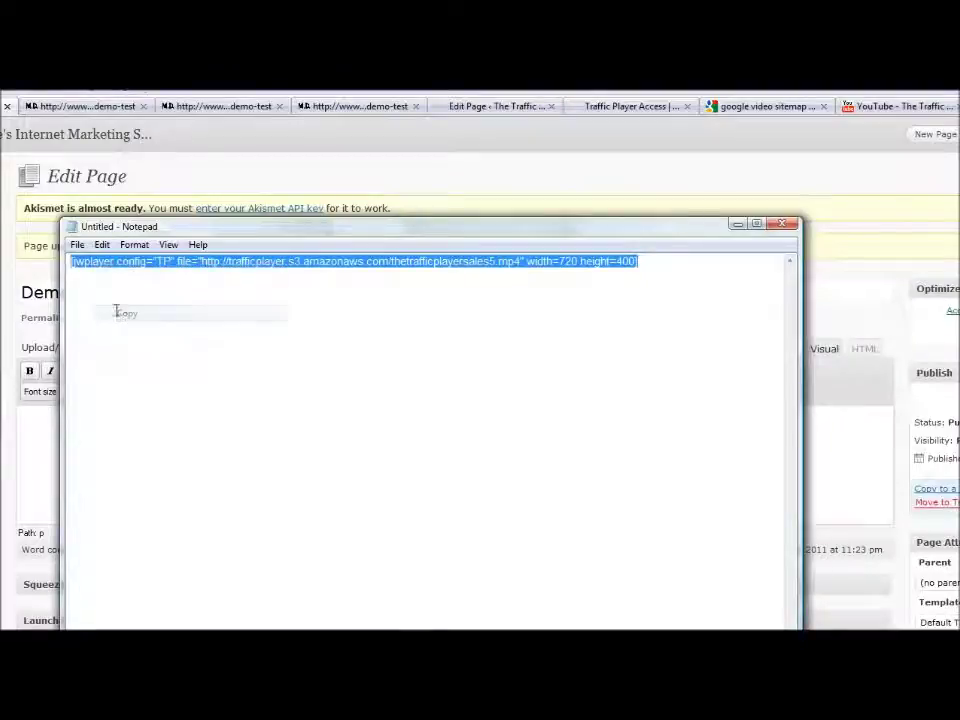
left_click(737, 225)
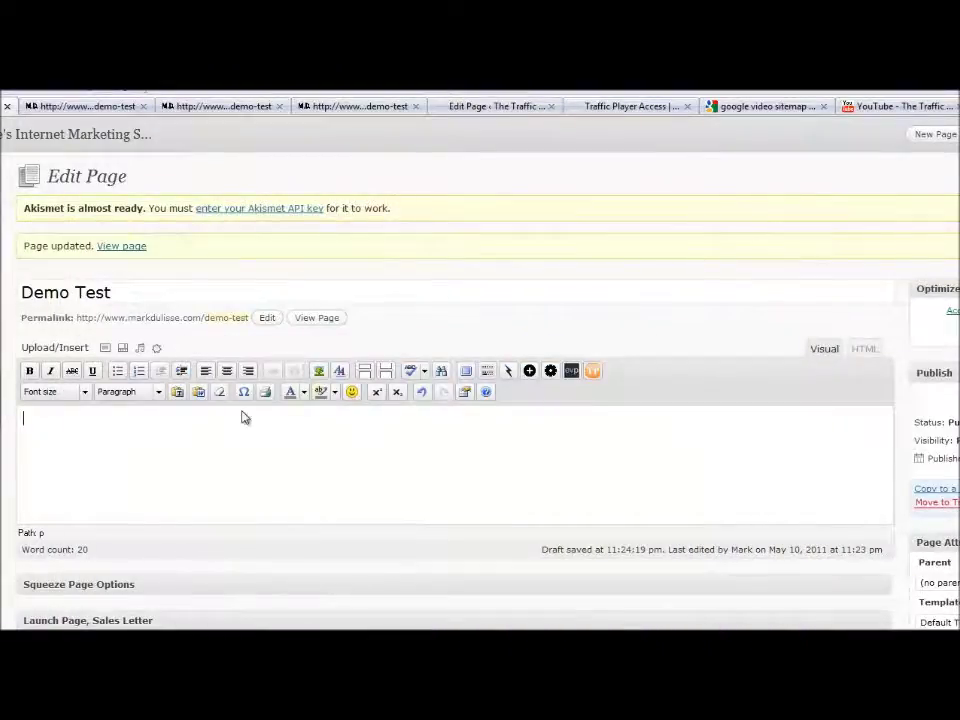
Paste the 720 by 400 jwplayer shortcode into the Visual editor and select it.
key("ctrl+v")
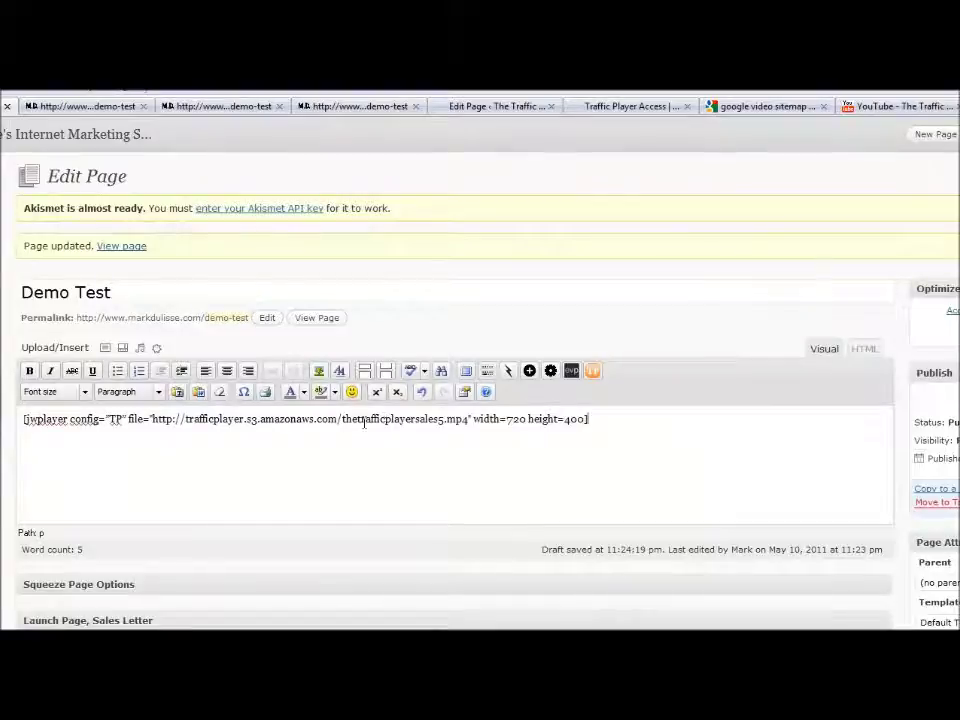
triple_click(605, 423)
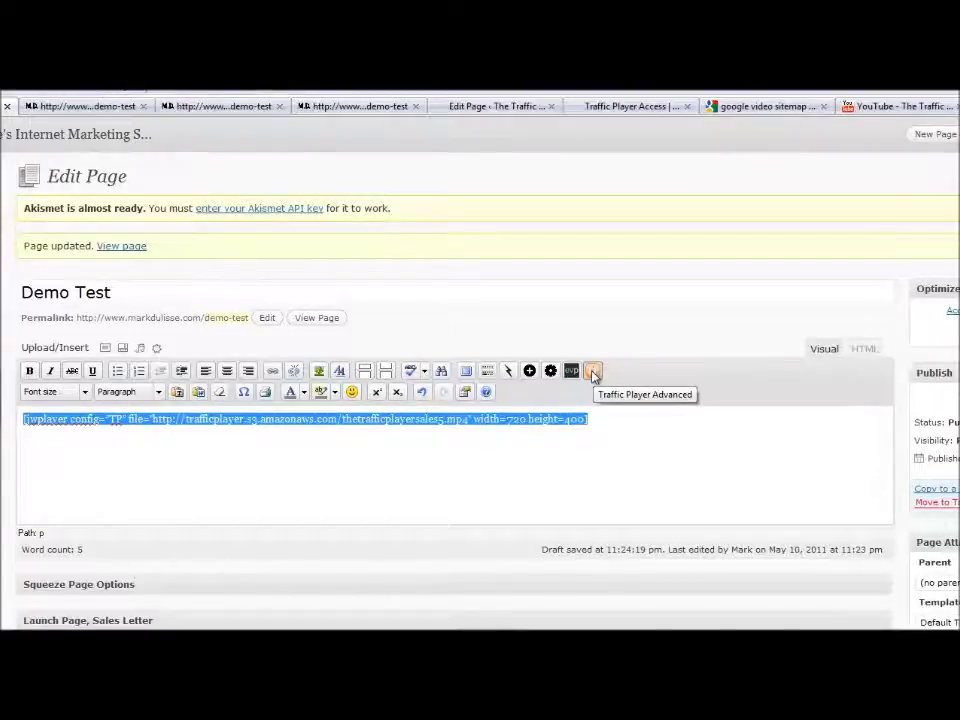
left_click(593, 373)
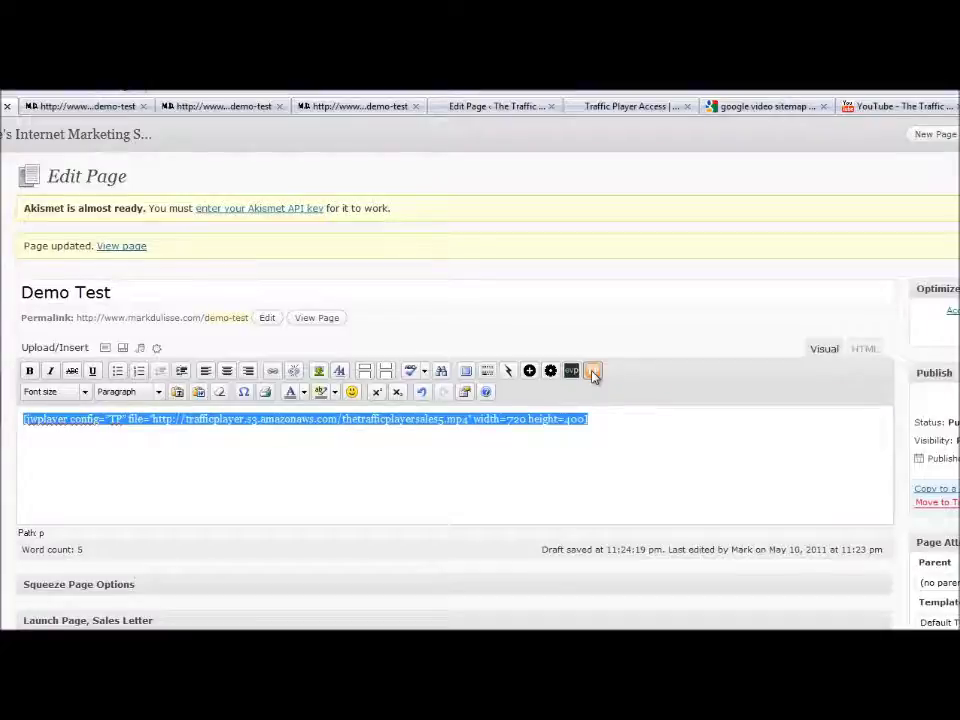
Insert a centred Skin 4 - theater w/shadow player with auto hide off, autoplay Yes, HD No.
left_click(593, 373)
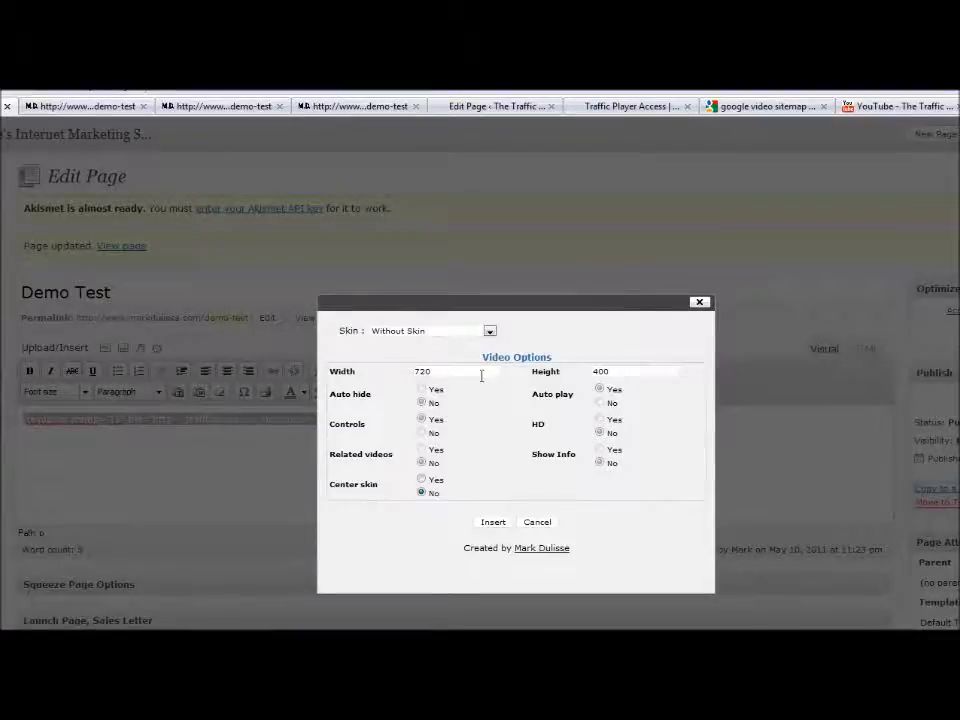
left_click(436, 400)
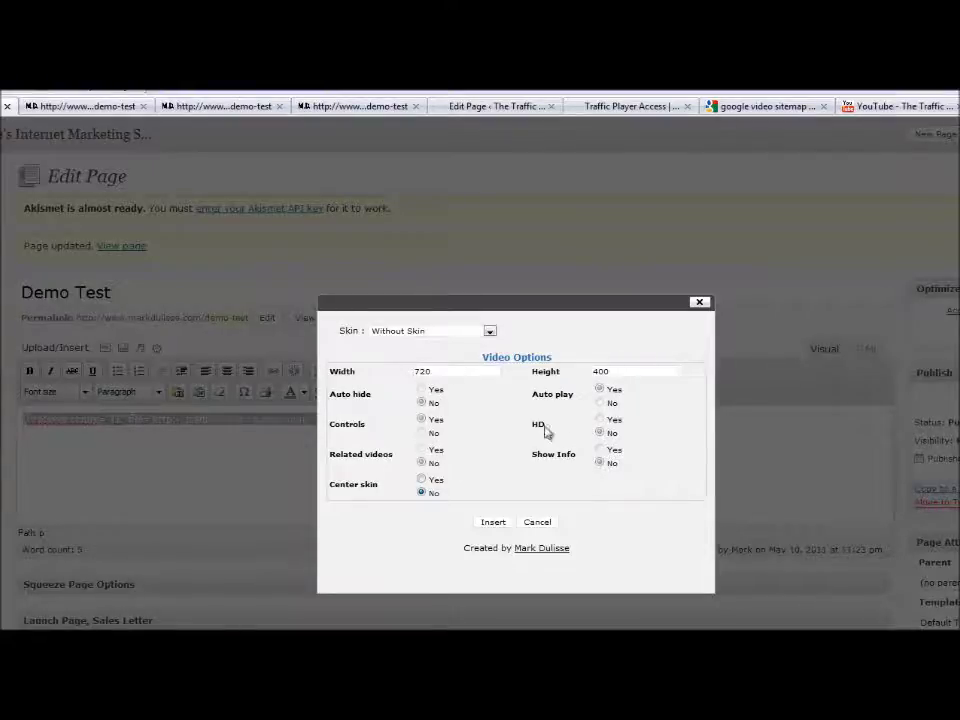
left_click(614, 392)
left_click(599, 432)
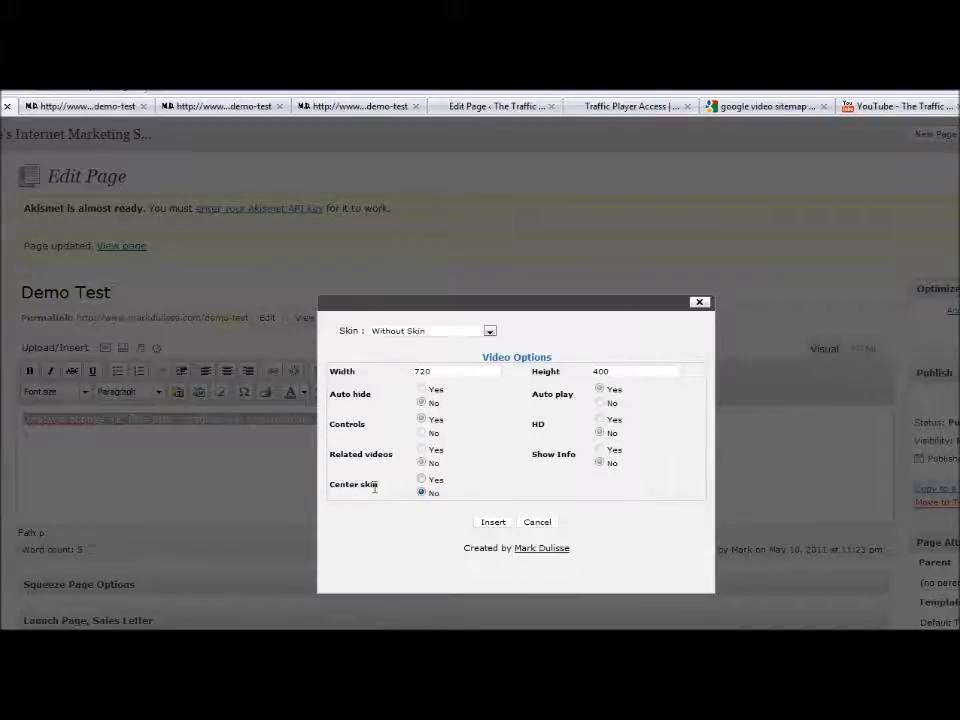
left_click(421, 480)
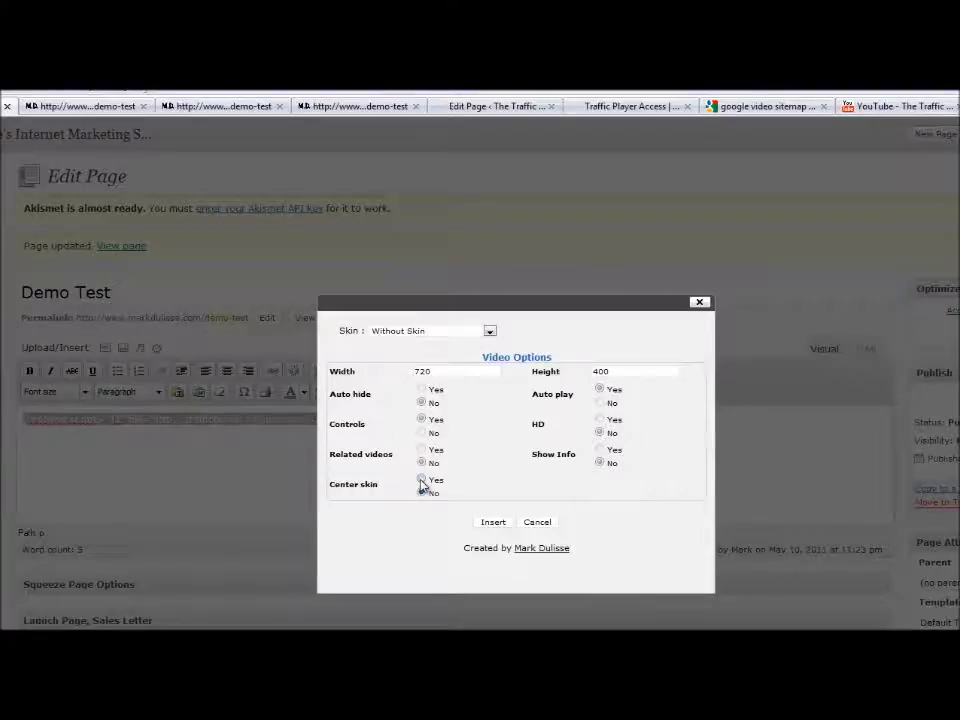
left_click(490, 334)
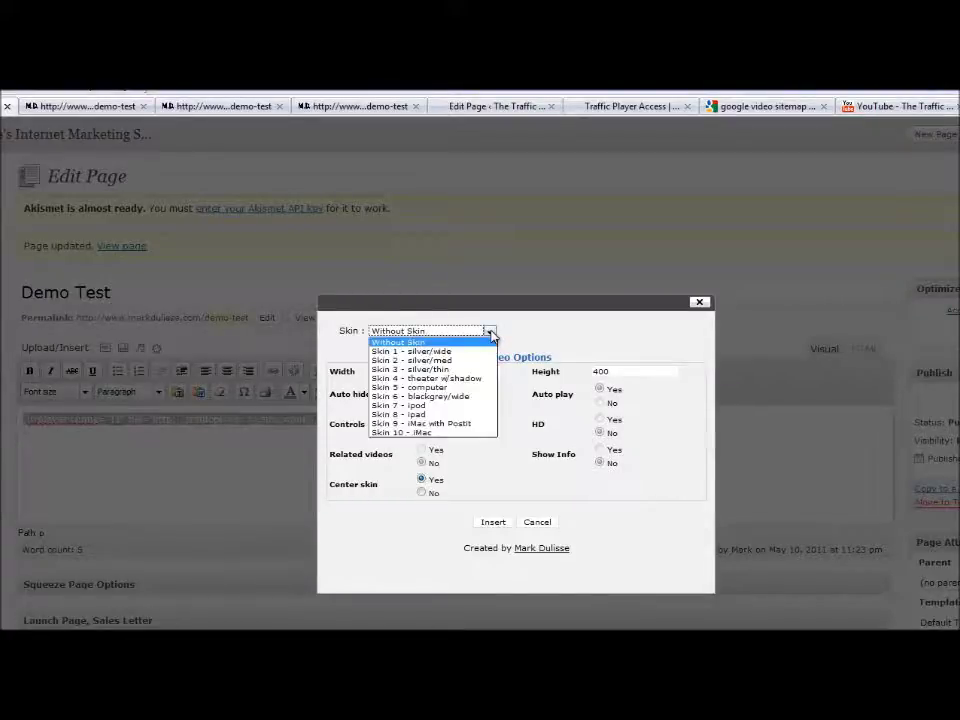
left_click(452, 380)
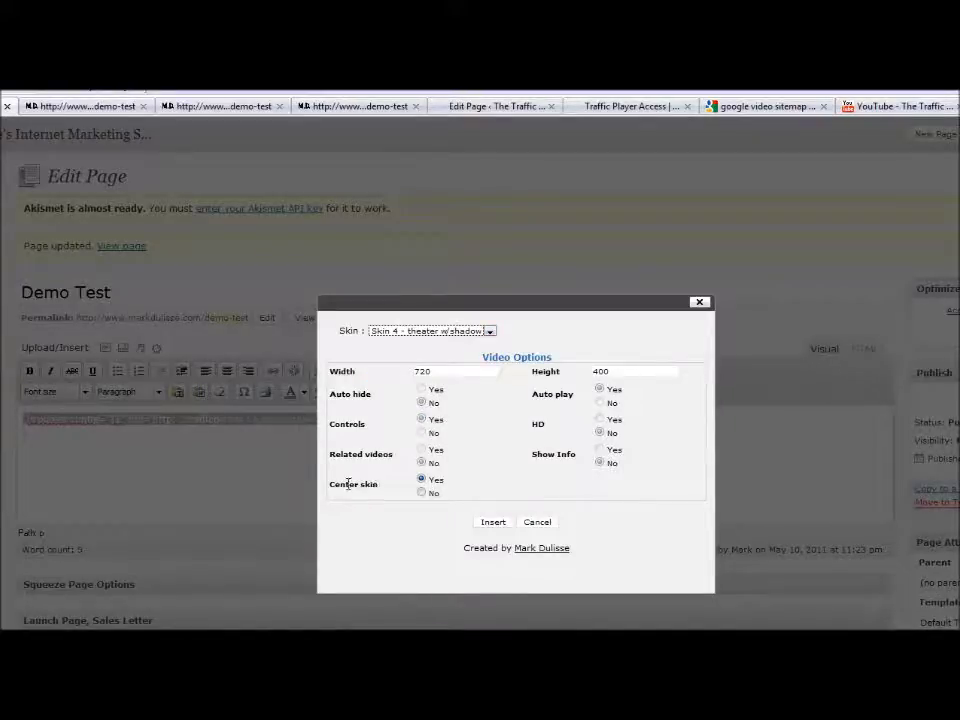
left_click(491, 527)
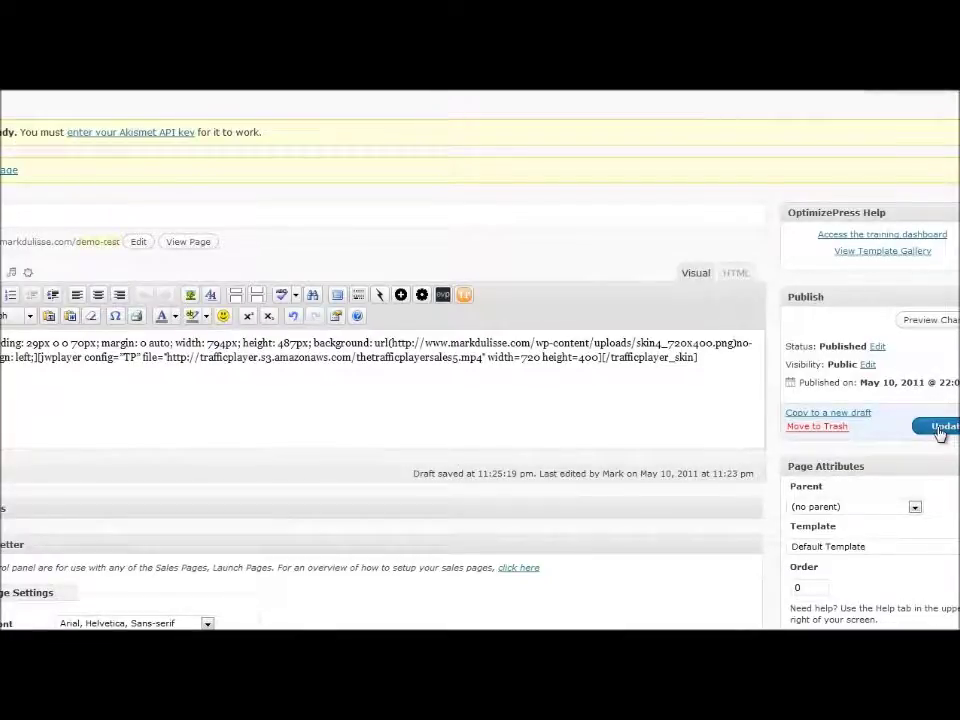
Update the Demo Test page, then bring up its live demo-test tab.
left_click(940, 428)
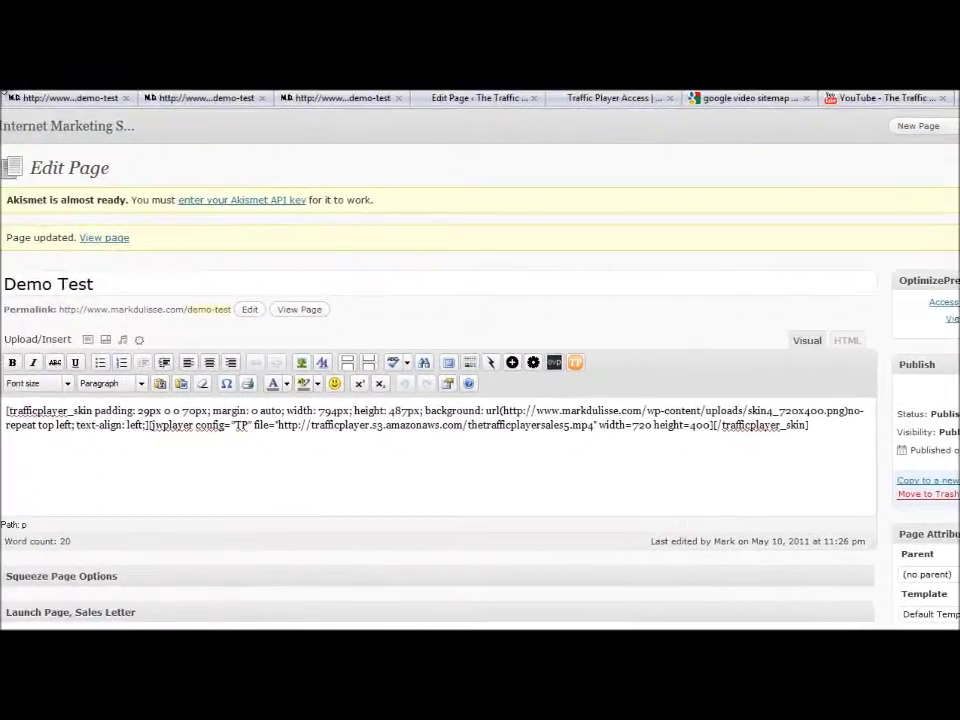
left_click(50, 98)
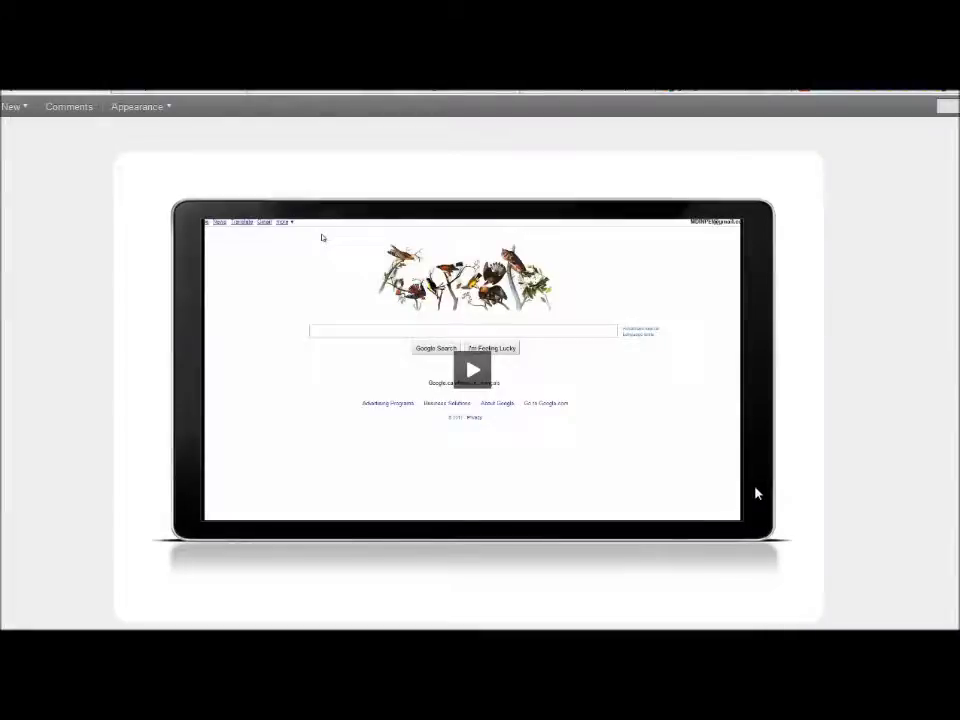
Play the theater-skinned MP4 video on the live demo-test page.
left_click(473, 374)
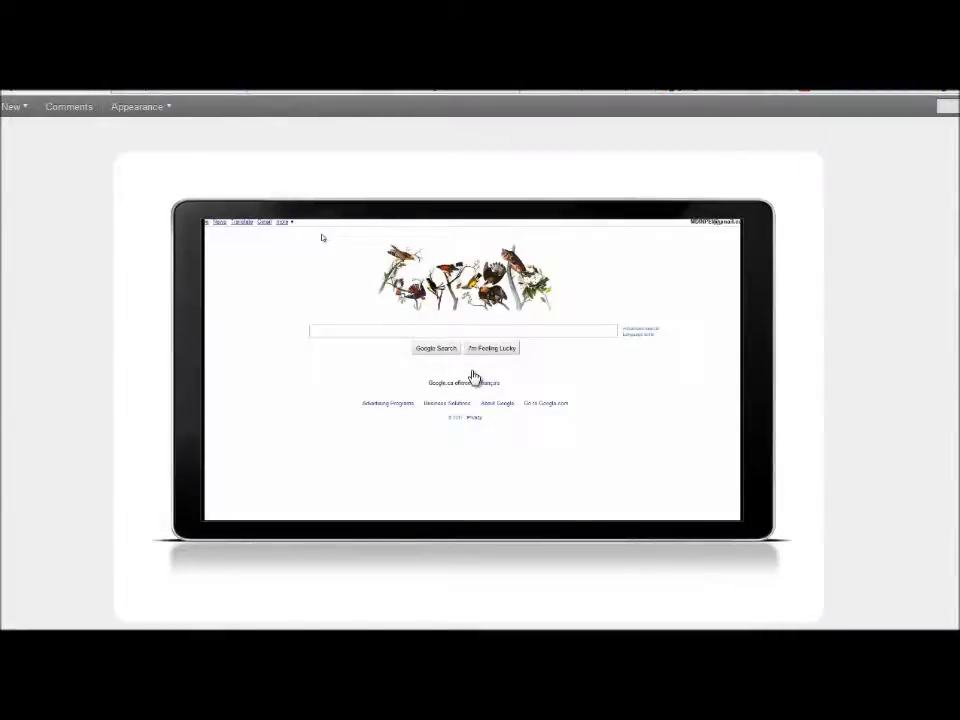